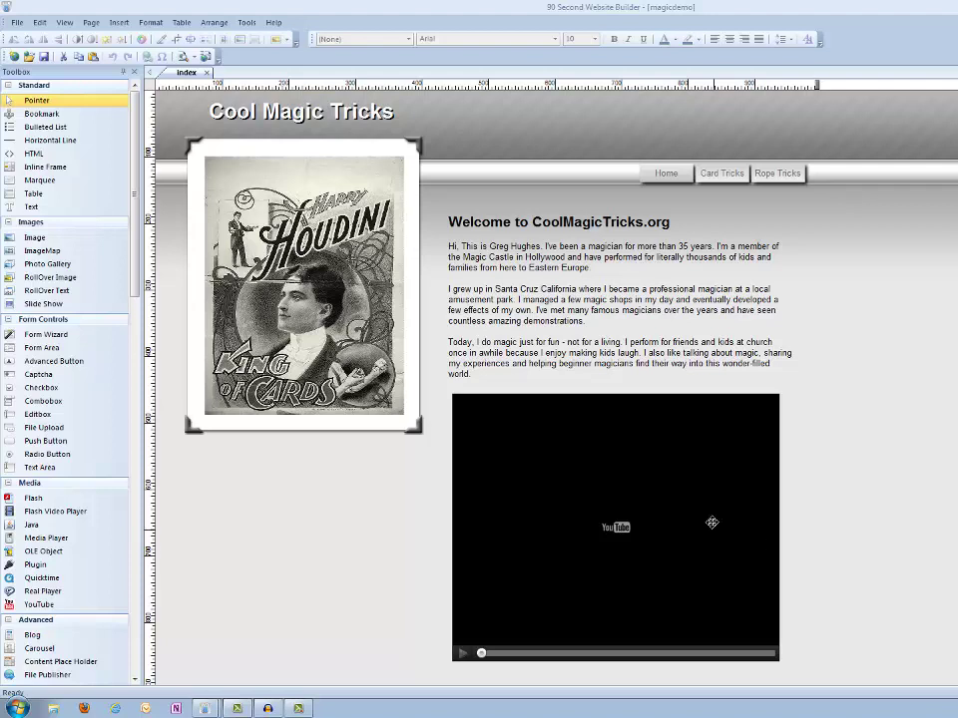
Move the YouTube video up beside the Houdini poster under the navigation buttons, and move the welcome text block below the poster
left_click(566, 479)
left_click_drag(567, 479, 550, 280)
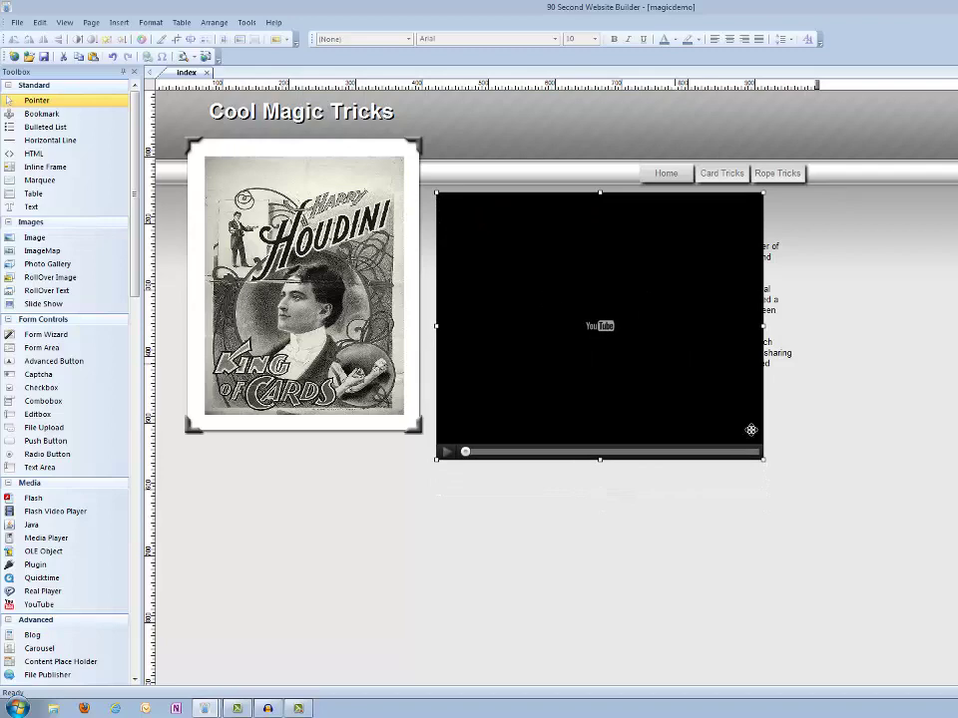
left_click(775, 316)
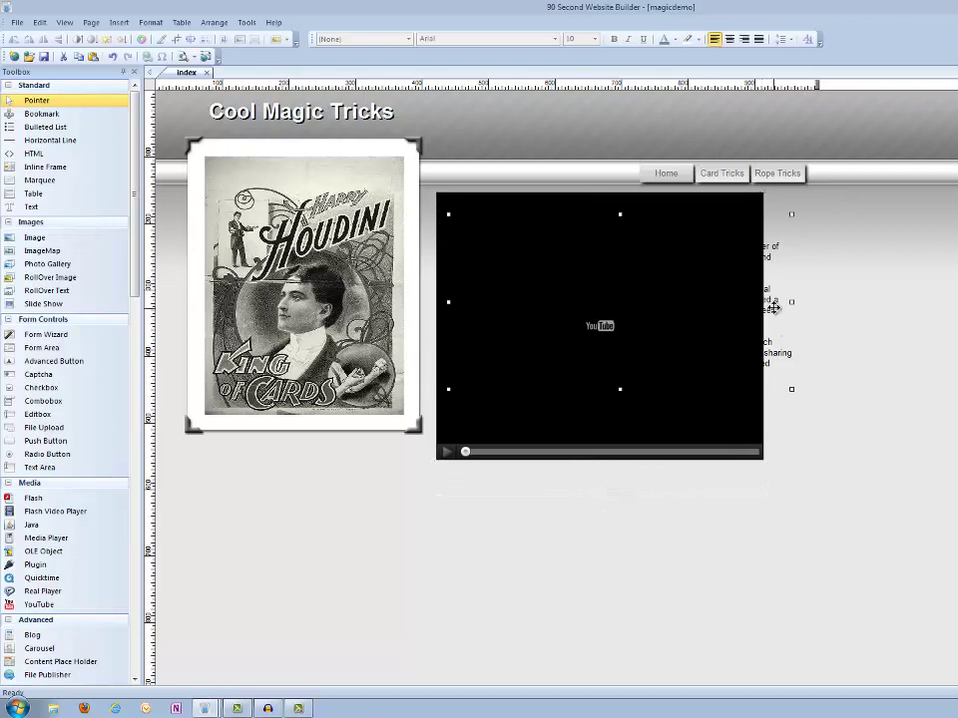
left_click_drag(775, 316, 504, 589)
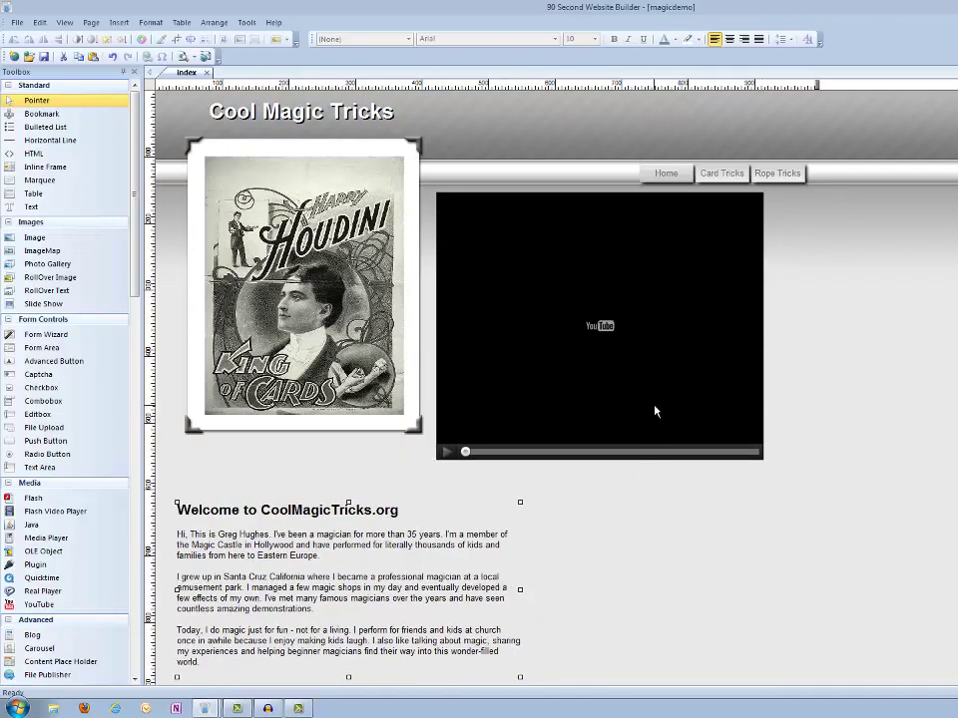
left_click_drag(655, 411, 658, 408)
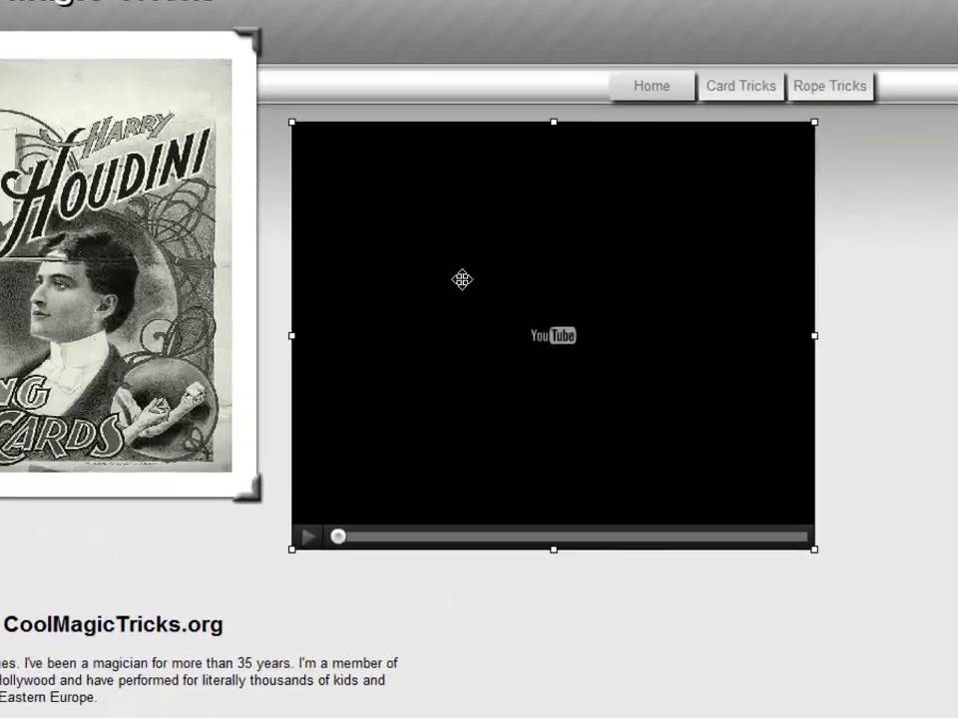
double_click(462, 279)
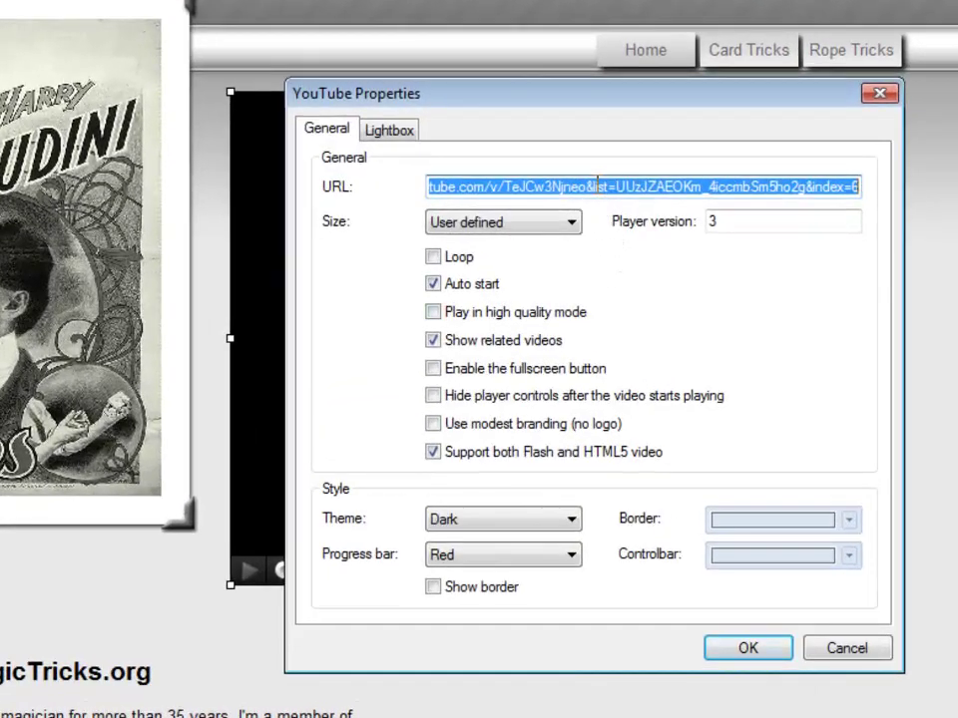
left_click(490, 207)
left_click_drag(439, 187, 398, 189)
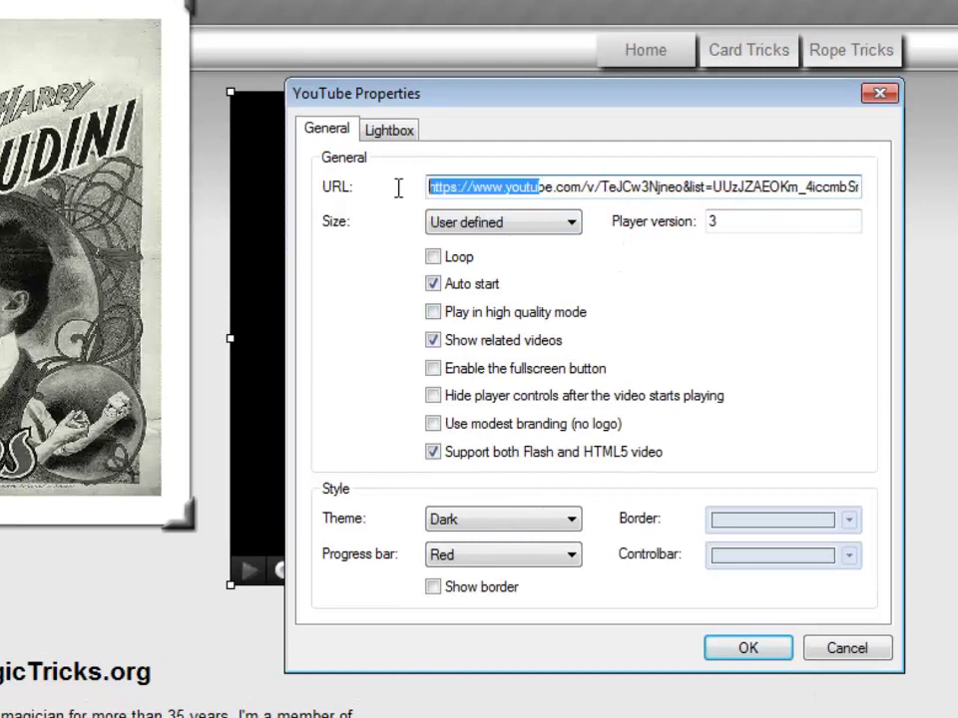
left_click(459, 188)
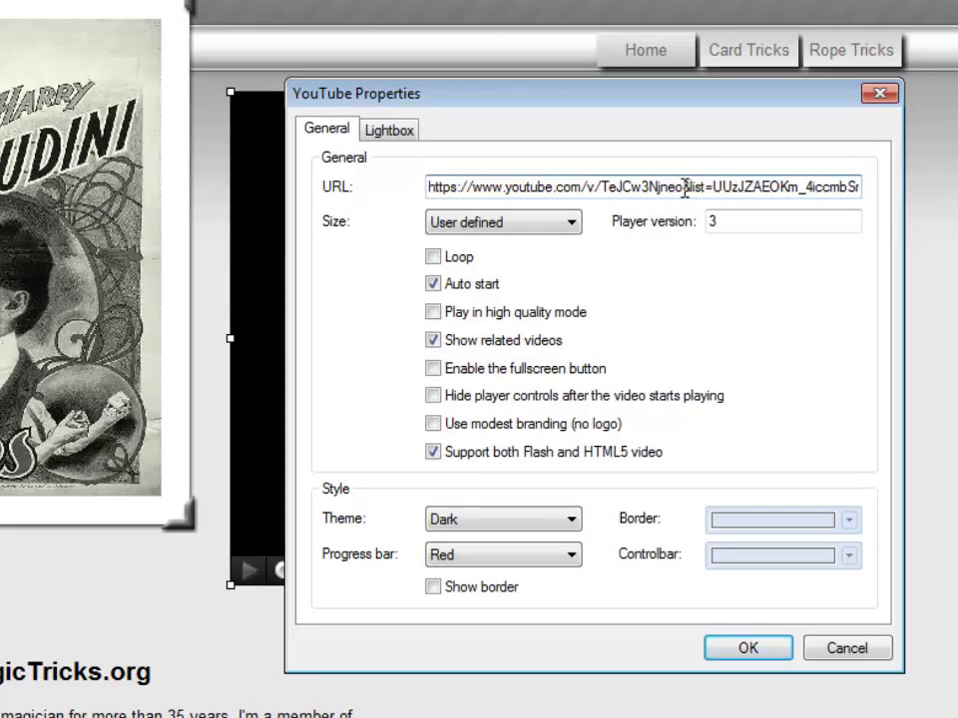
left_click_drag(685, 187, 901, 205)
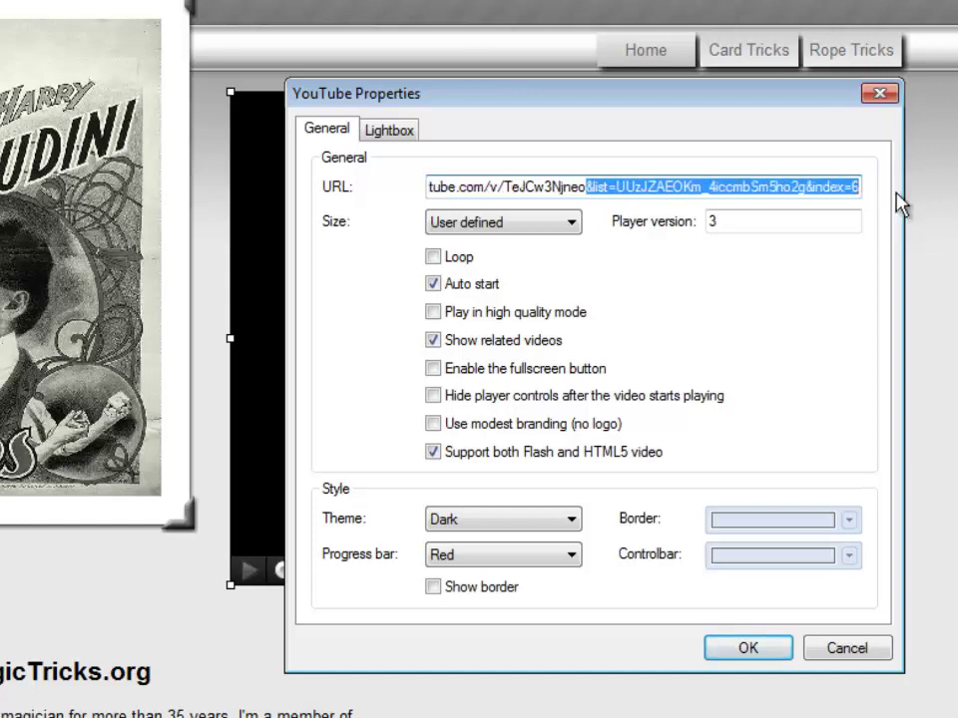
key("Delete")
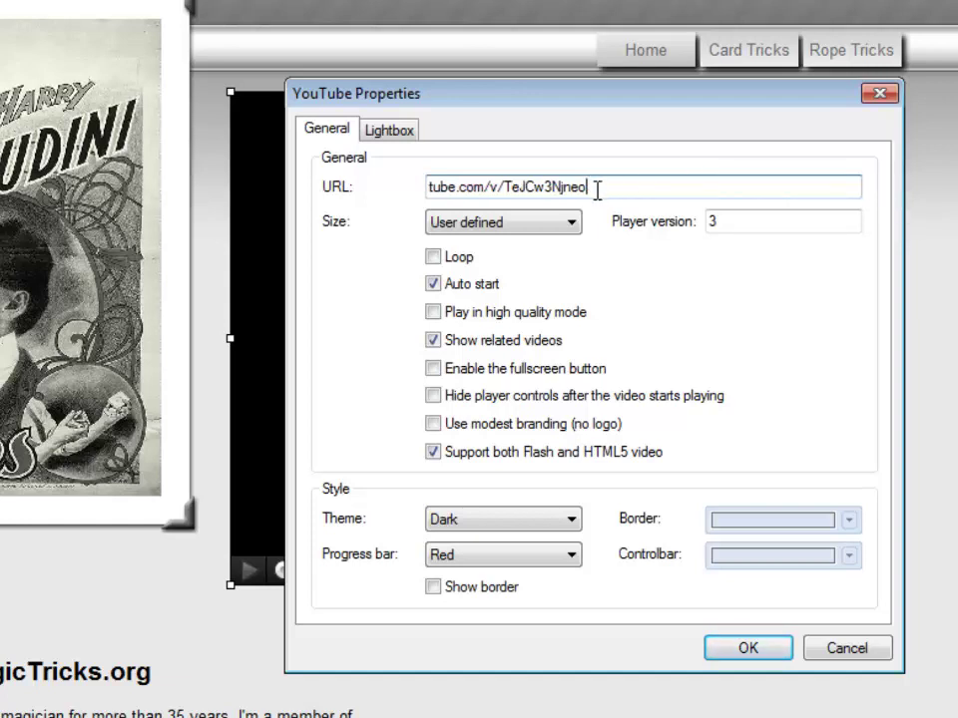
left_click_drag(601, 188, 376, 170)
left_click(707, 183)
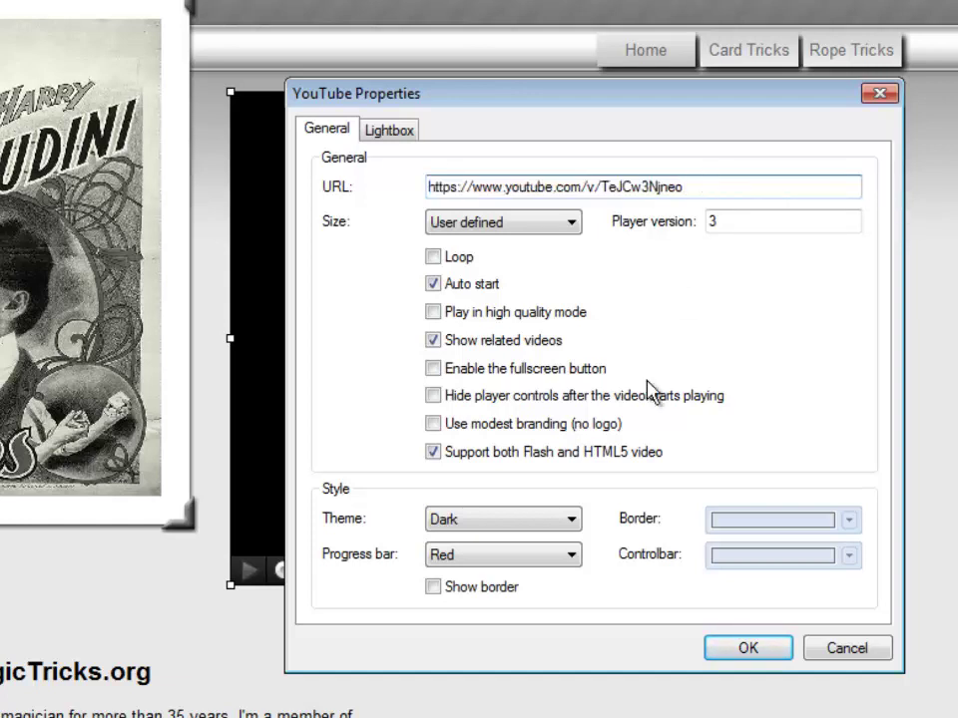
left_click(752, 661)
left_click(753, 660)
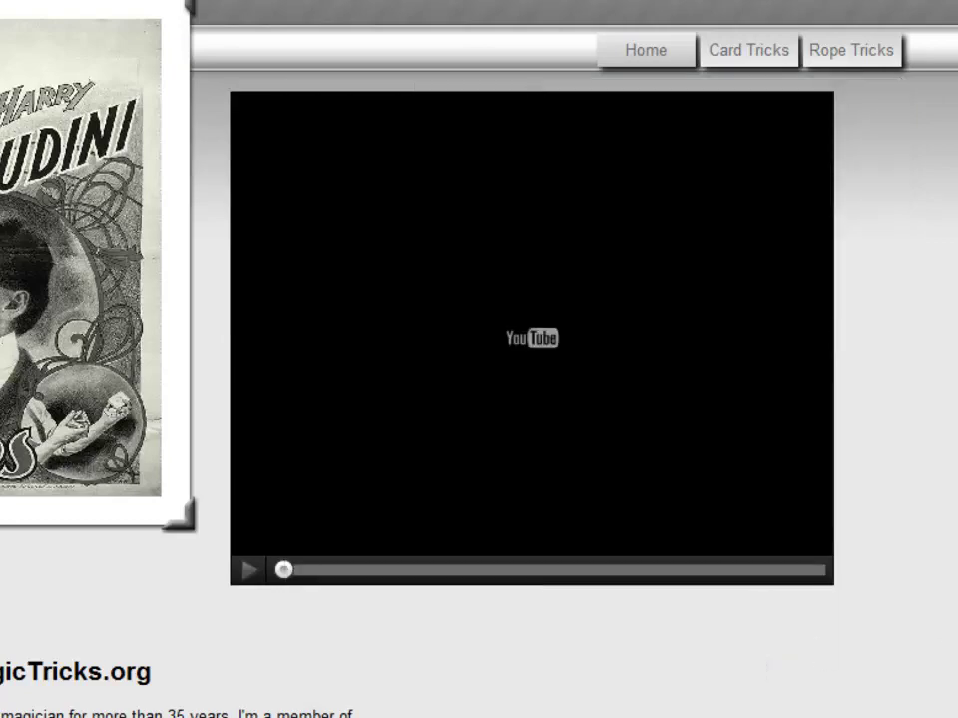
key("F5")
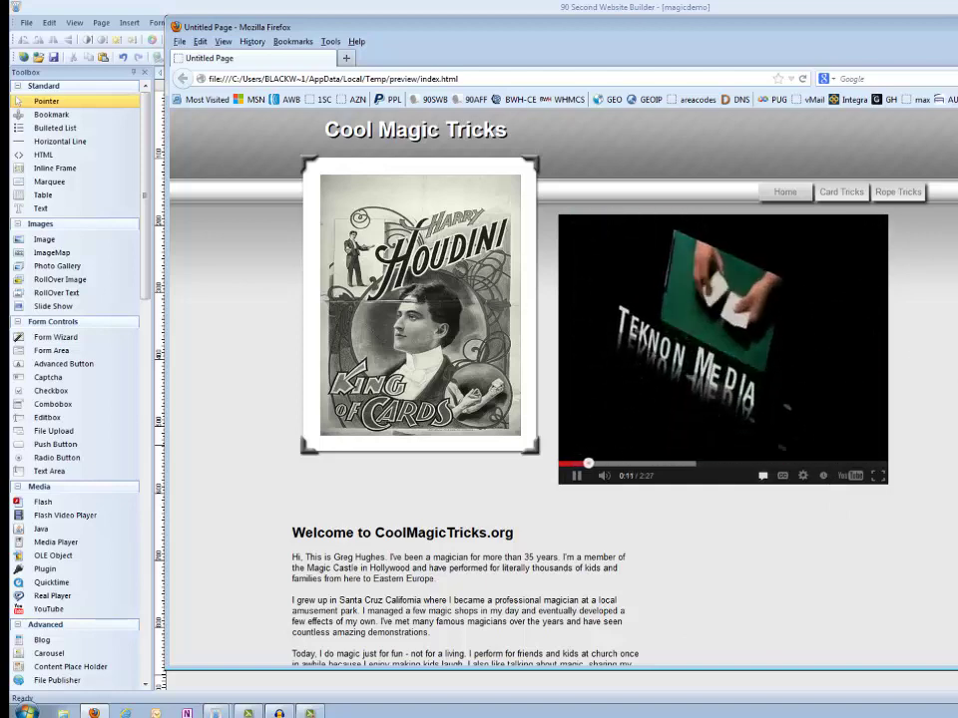
key("alt+F4")
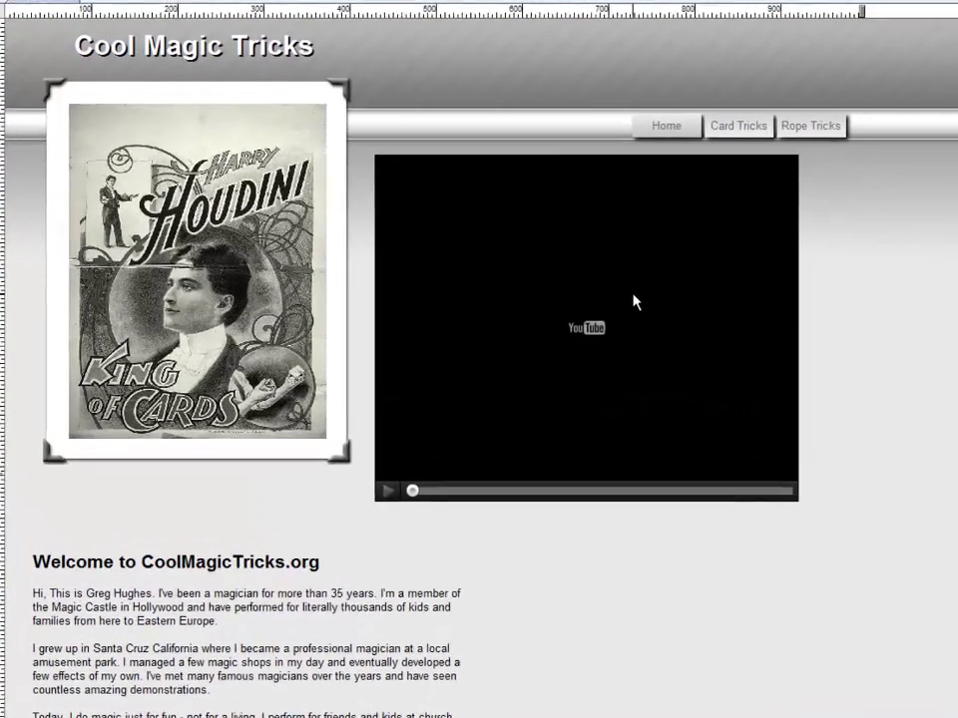
Set the YouTube video player's theme to Light and apply it
double_click(635, 301)
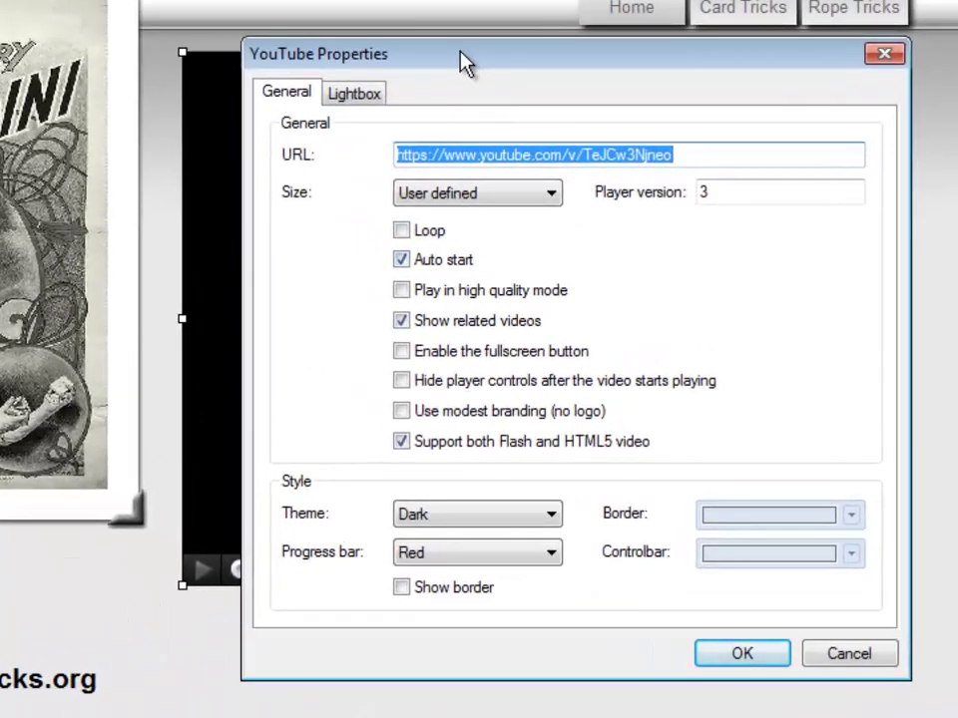
left_click_drag(465, 61, 443, 52)
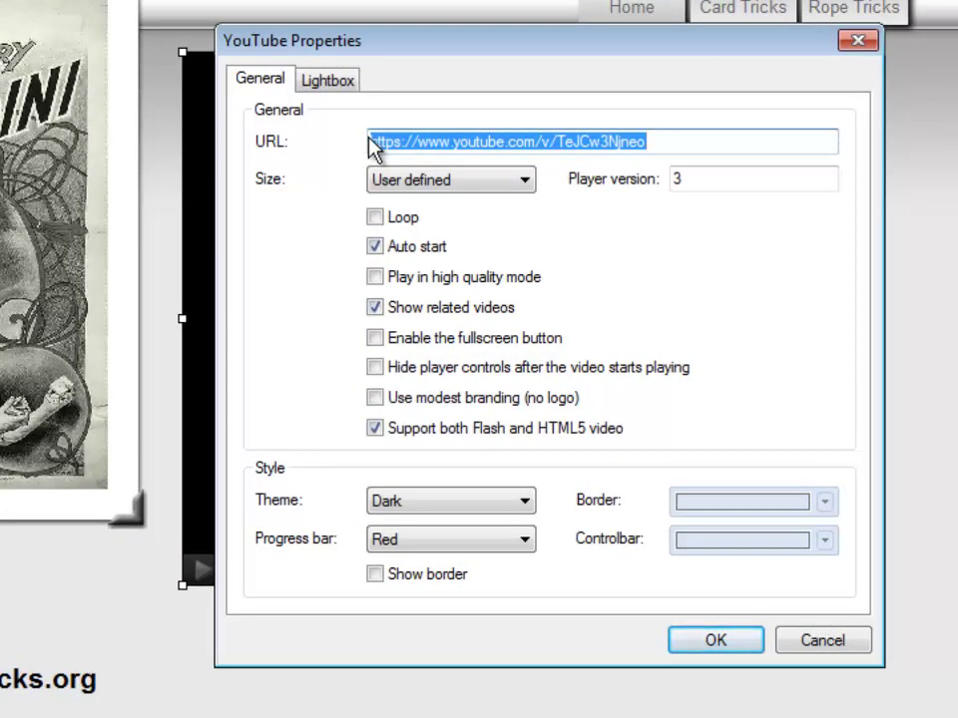
left_click_drag(497, 52, 579, 85)
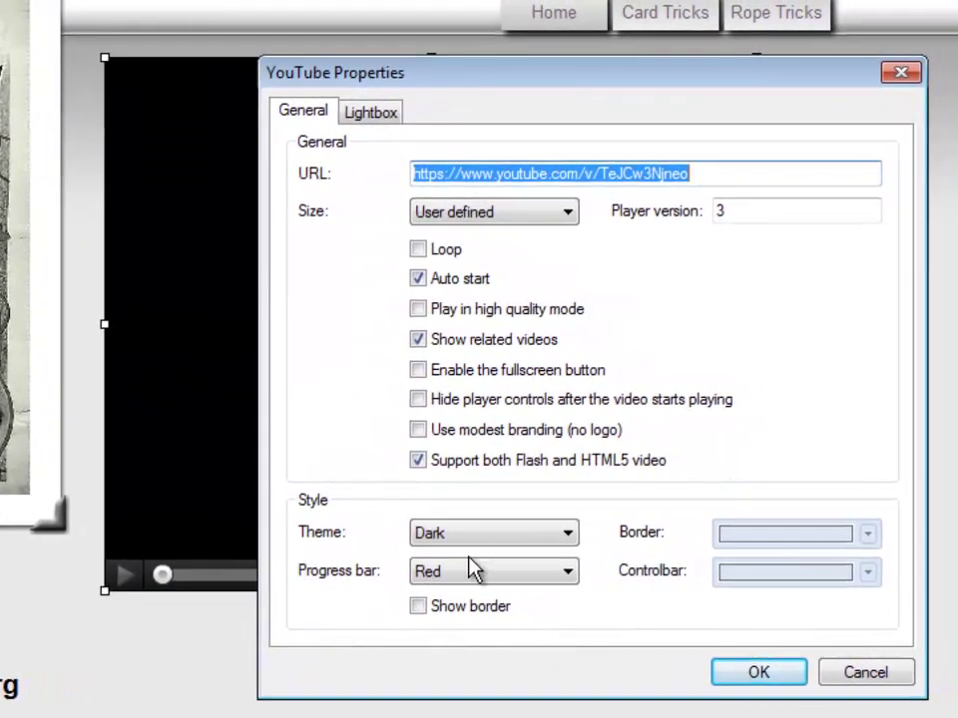
left_click(568, 539)
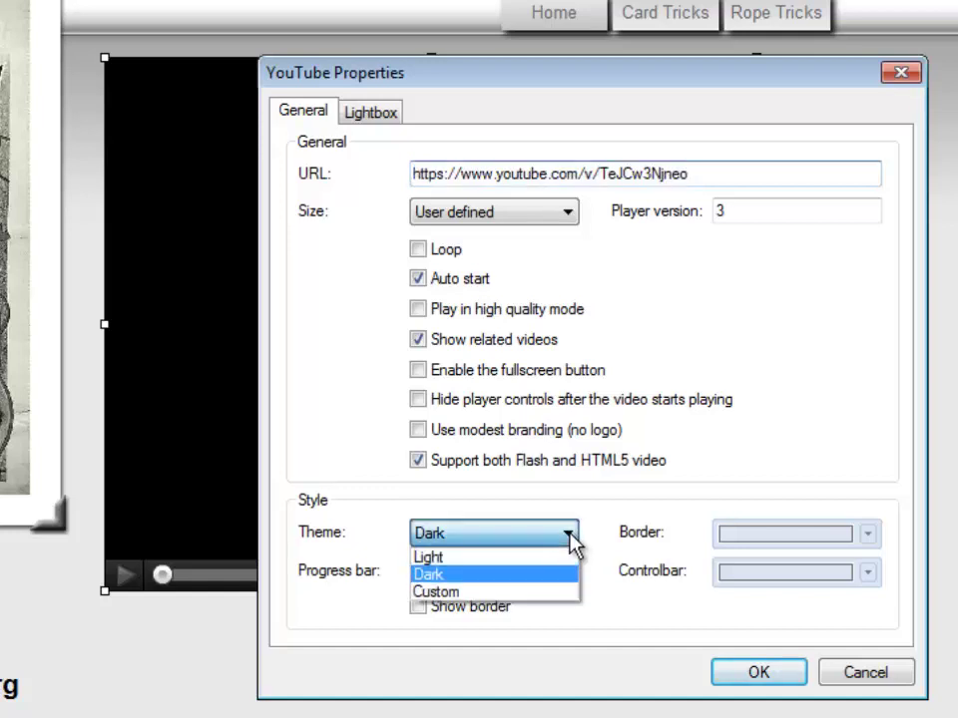
left_click(429, 558)
left_click(772, 676)
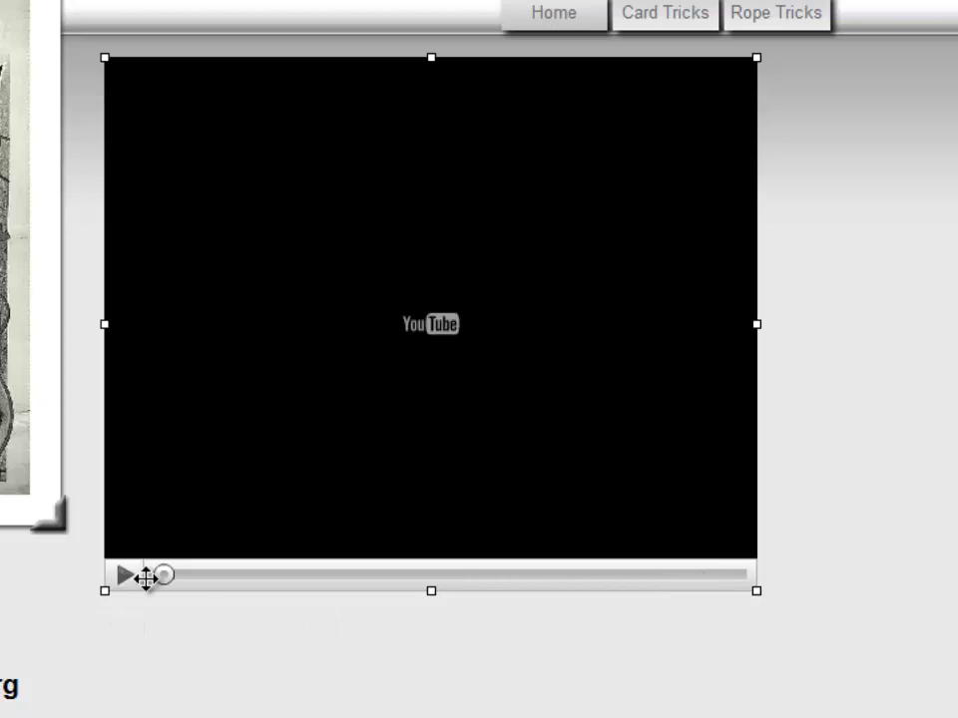
Switch the video player to the Custom theme with a red border colour and a yellow control bar
double_click(476, 420)
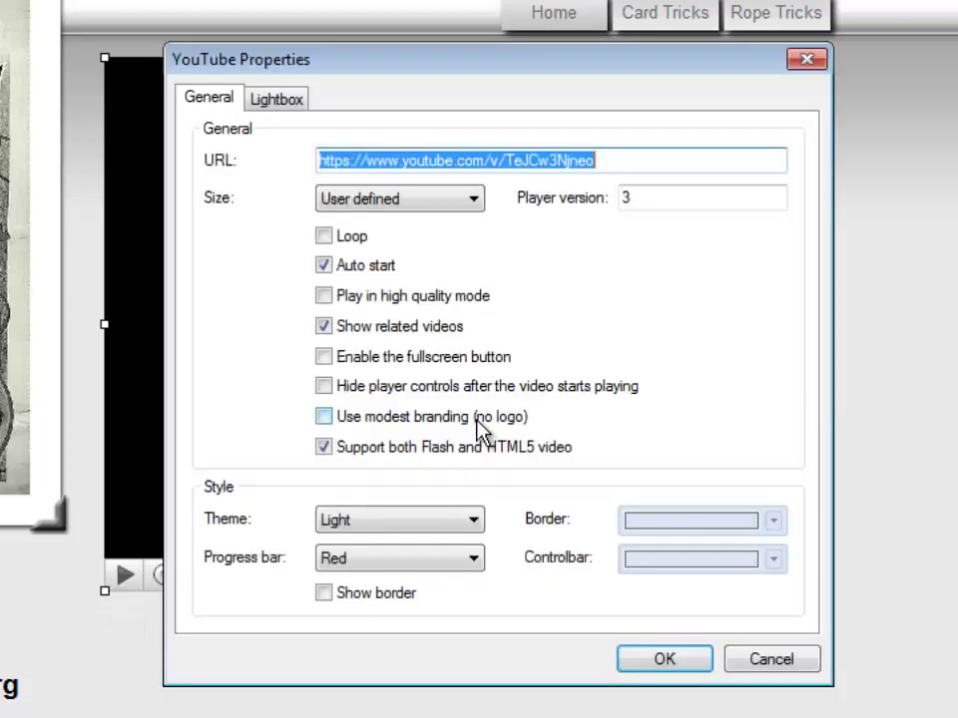
left_click(407, 525)
left_click(382, 581)
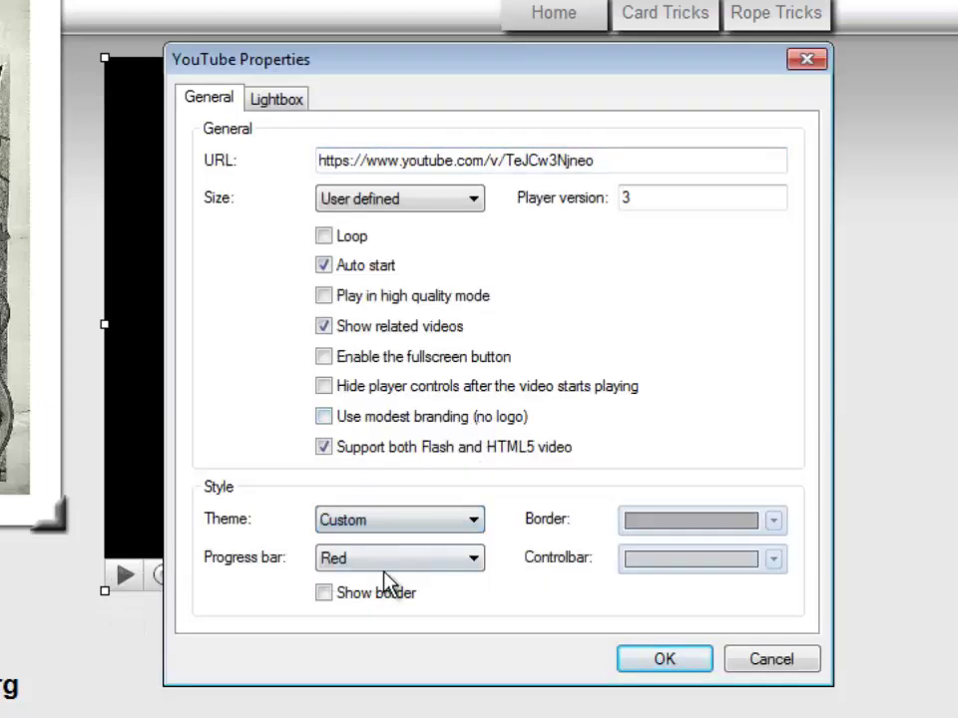
left_click(774, 522)
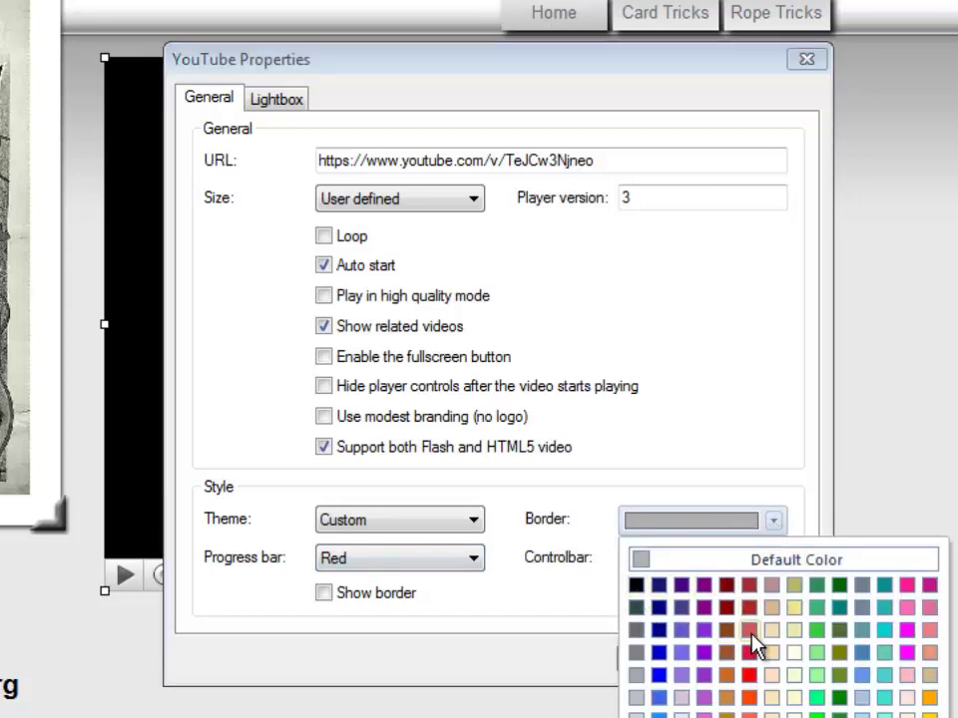
left_click(751, 669)
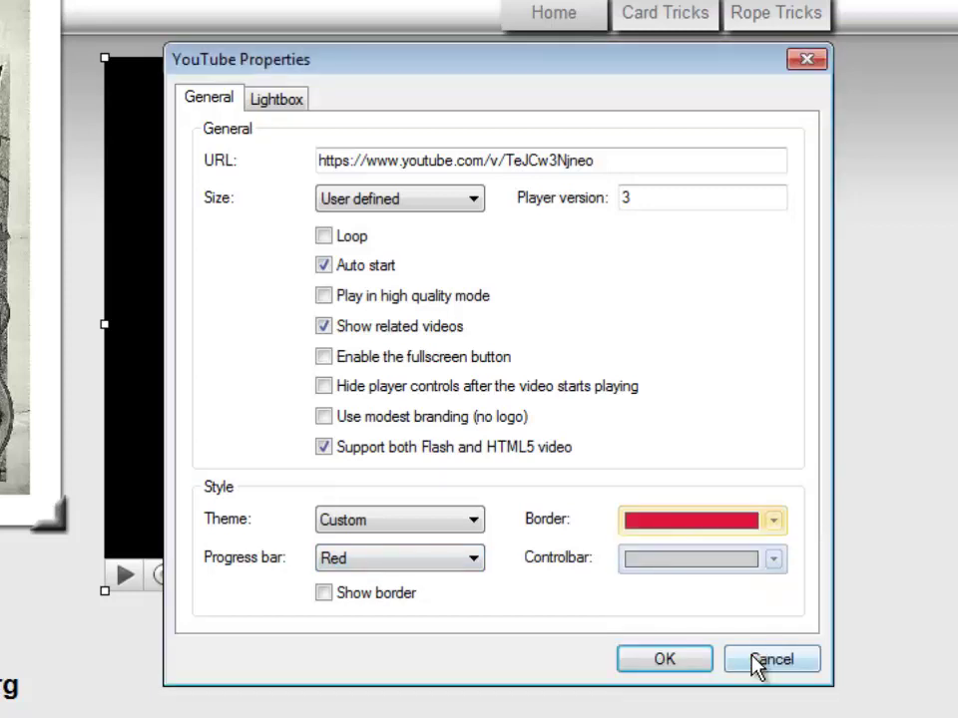
left_click(773, 560)
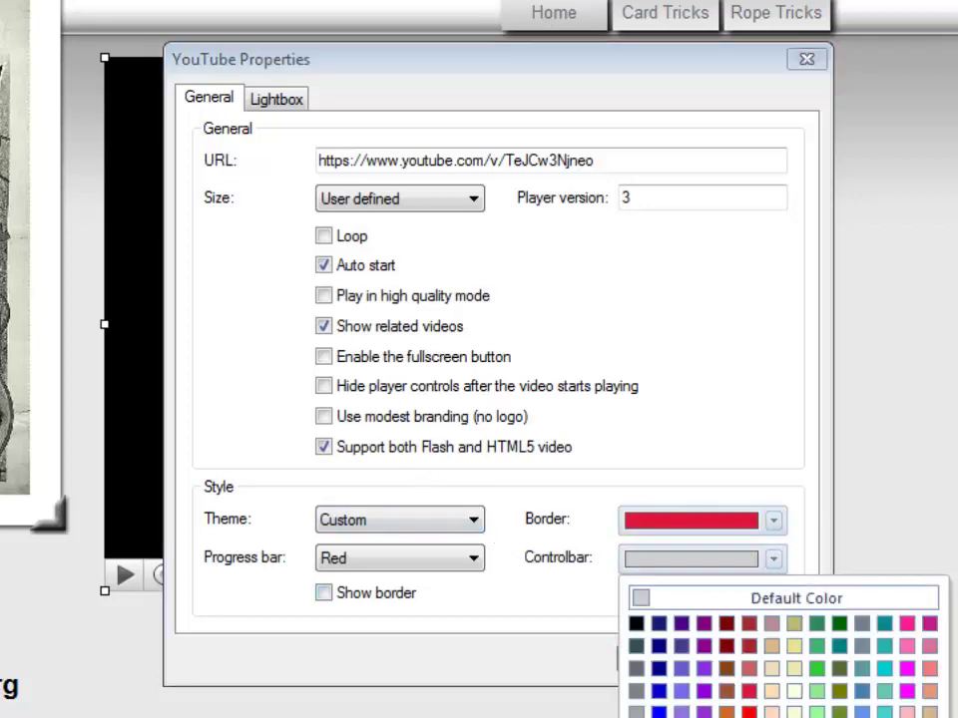
left_click(794, 711)
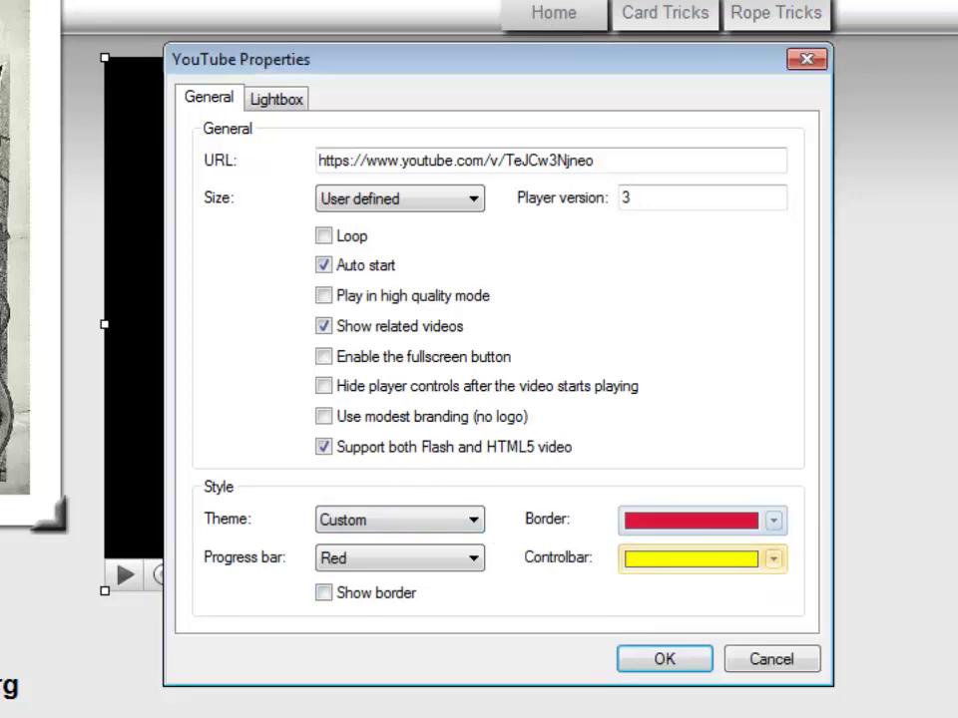
left_click(665, 660)
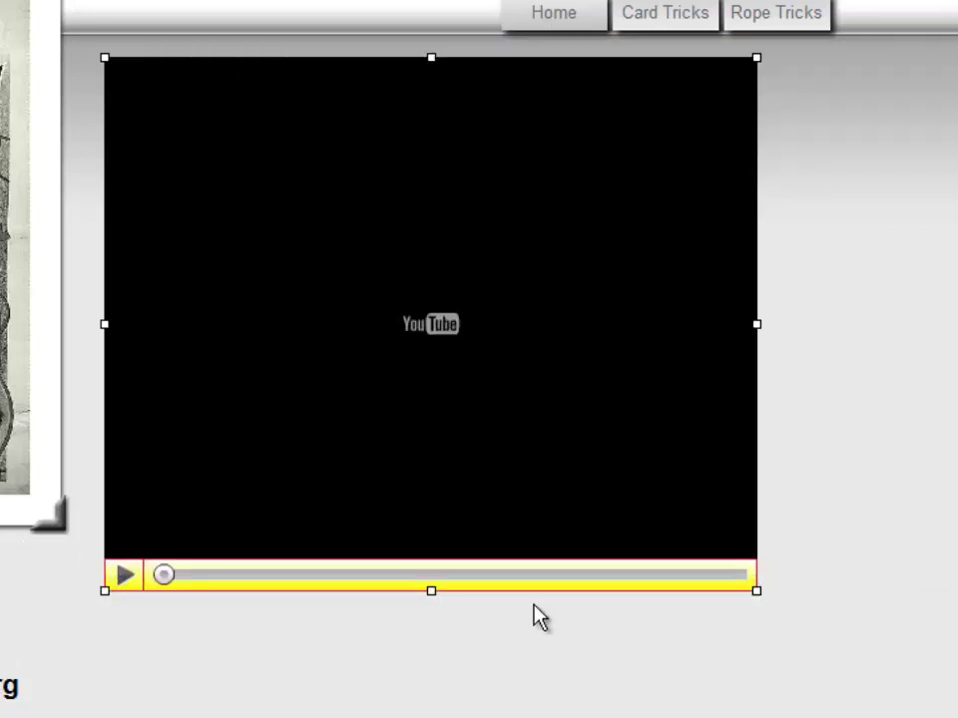
Choose Red for the video player's progress bar and preview the page in the browser
double_click(507, 421)
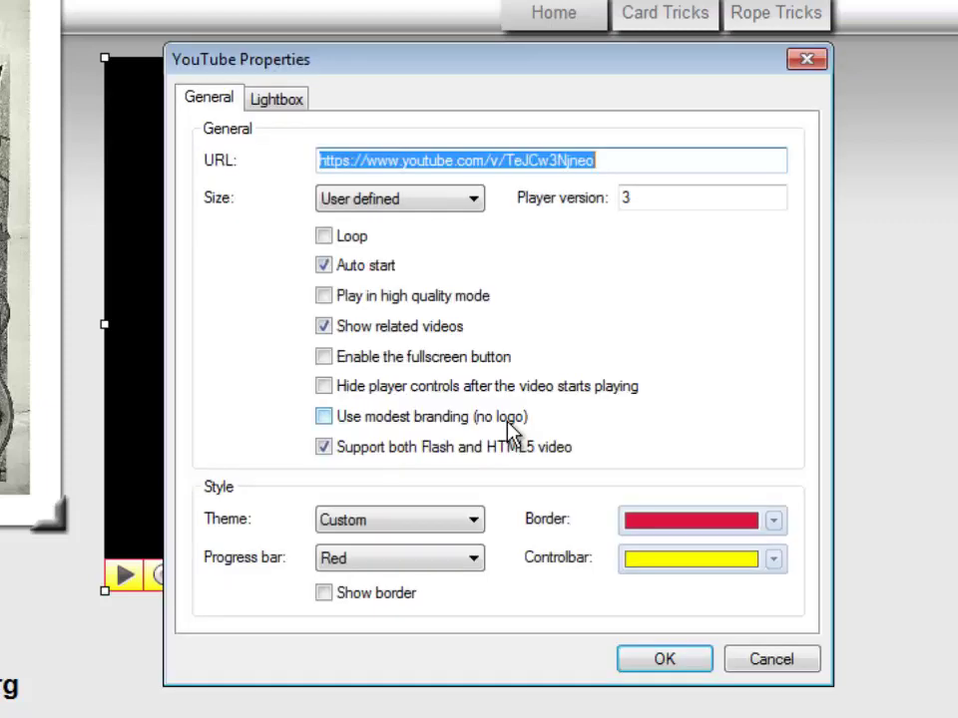
left_click(475, 561)
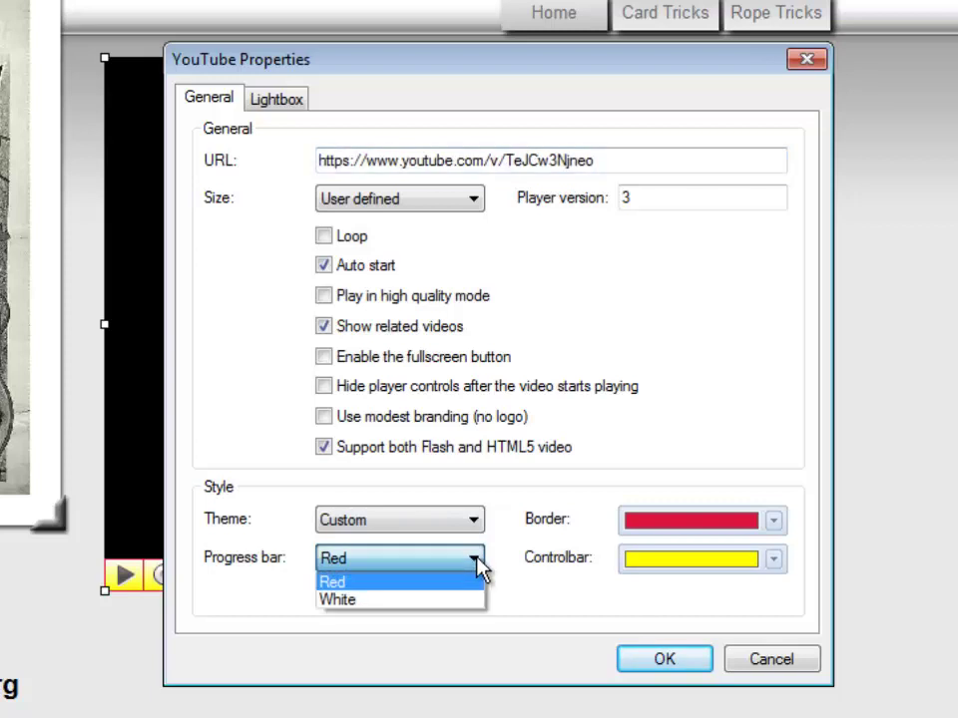
left_click(355, 585)
left_click(679, 663)
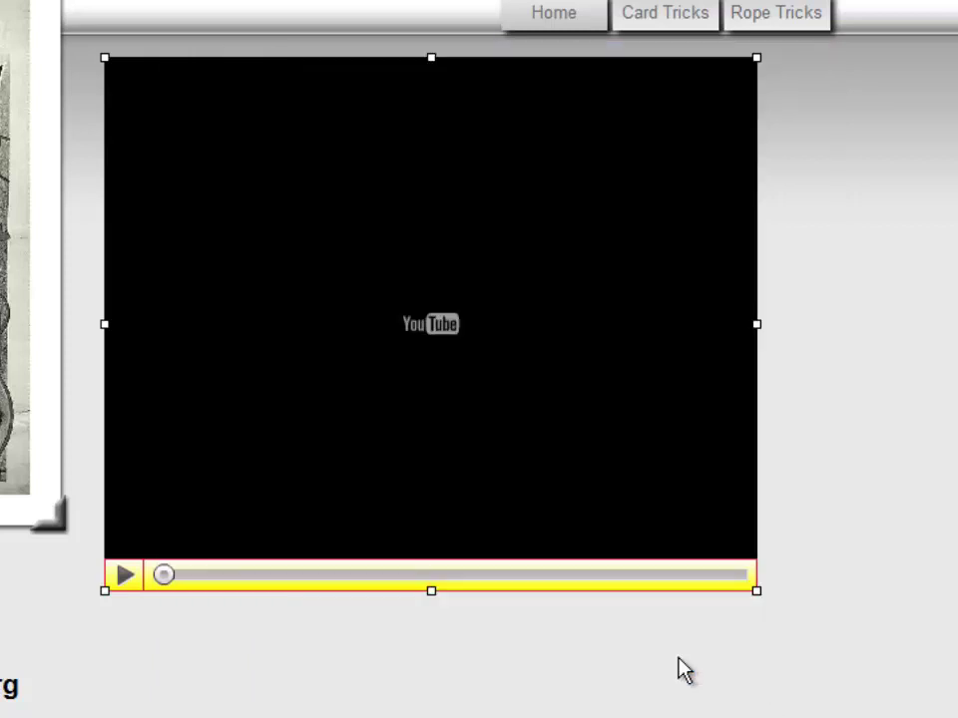
key("F5")
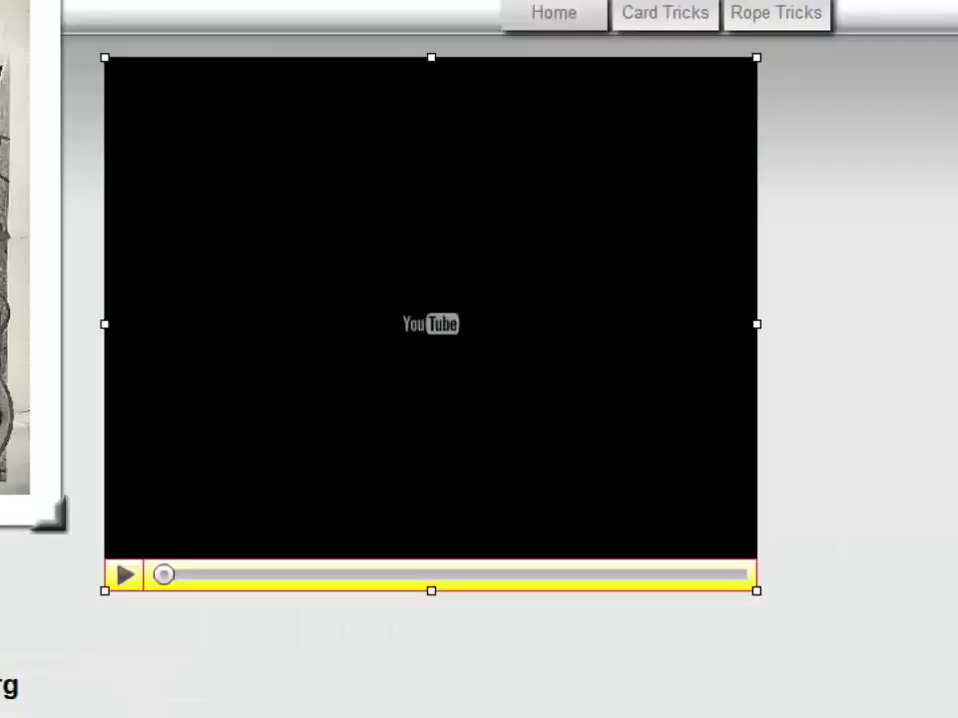
Turn on the video player's border with the Custom theme and give it a purple border colour
double_click(417, 445)
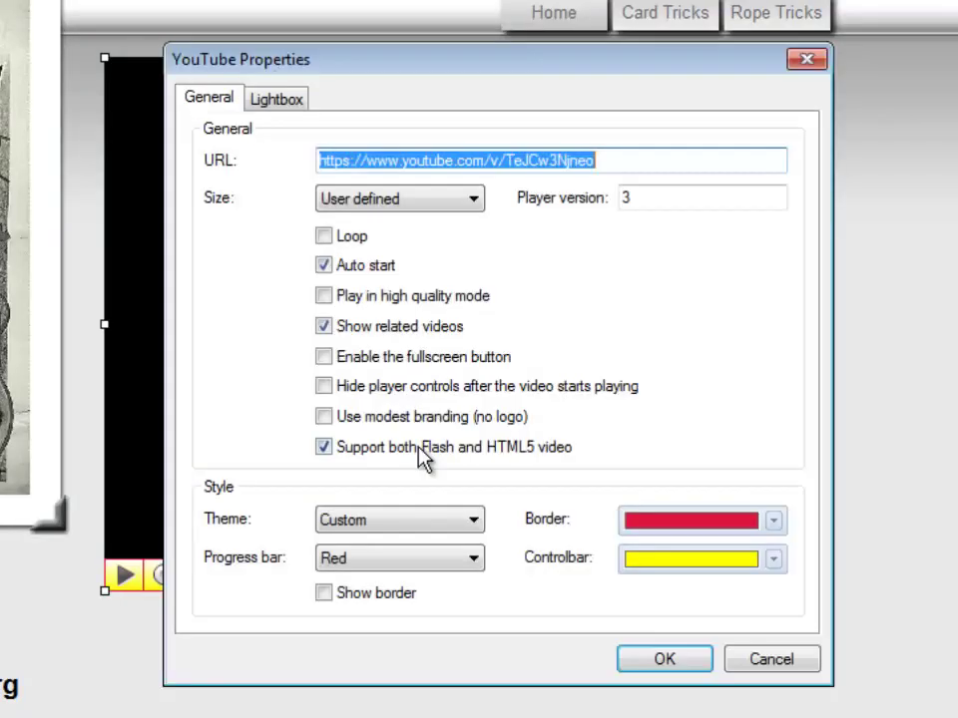
left_click(477, 520)
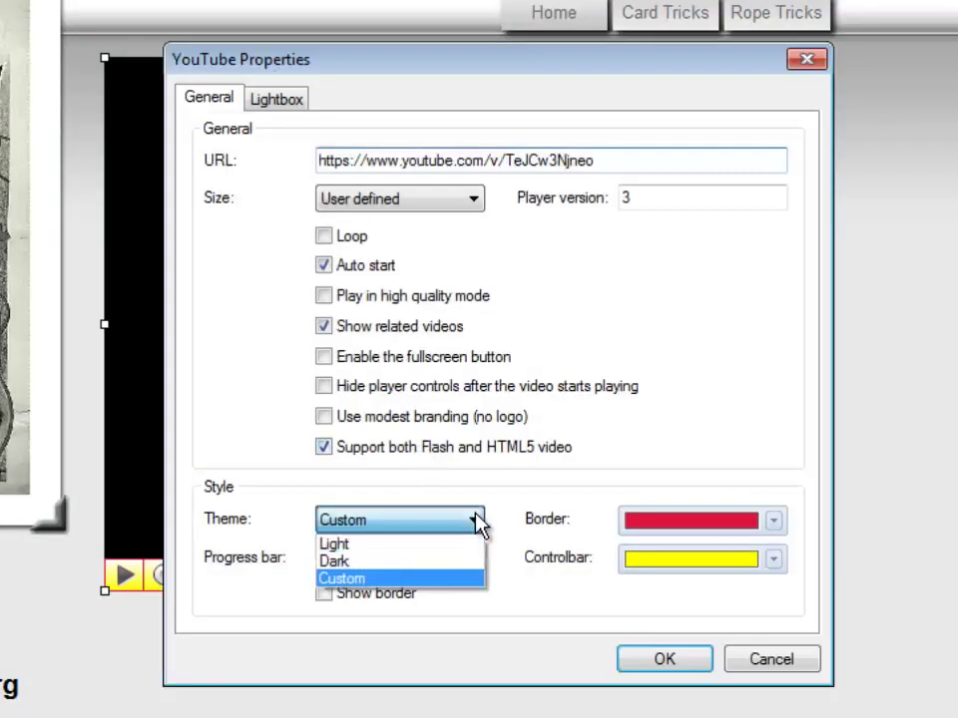
left_click(344, 565)
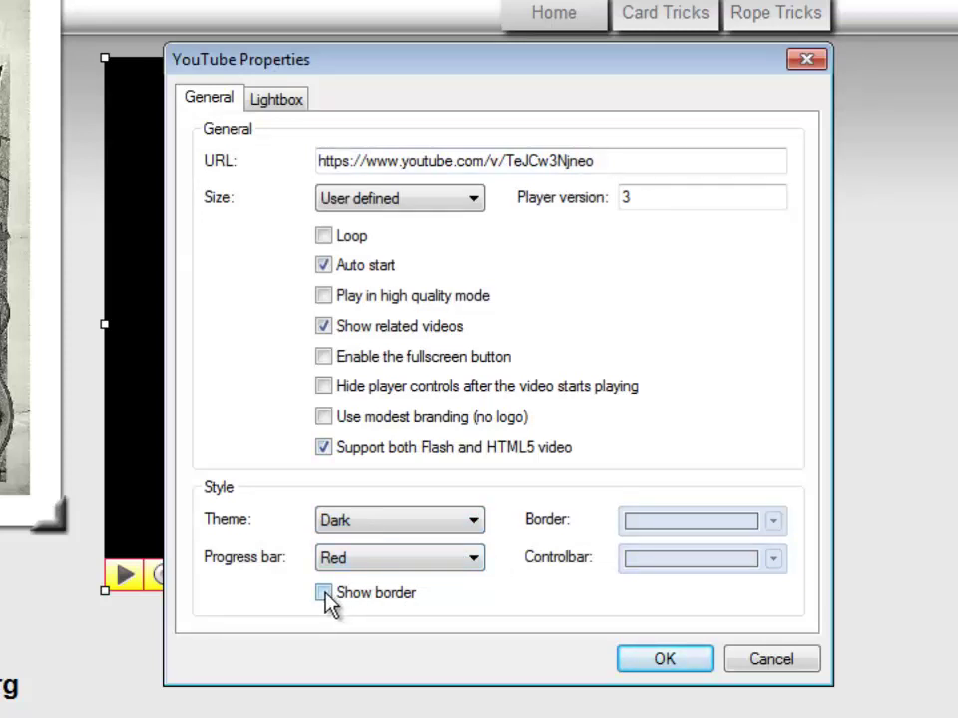
left_click(475, 529)
left_click(366, 578)
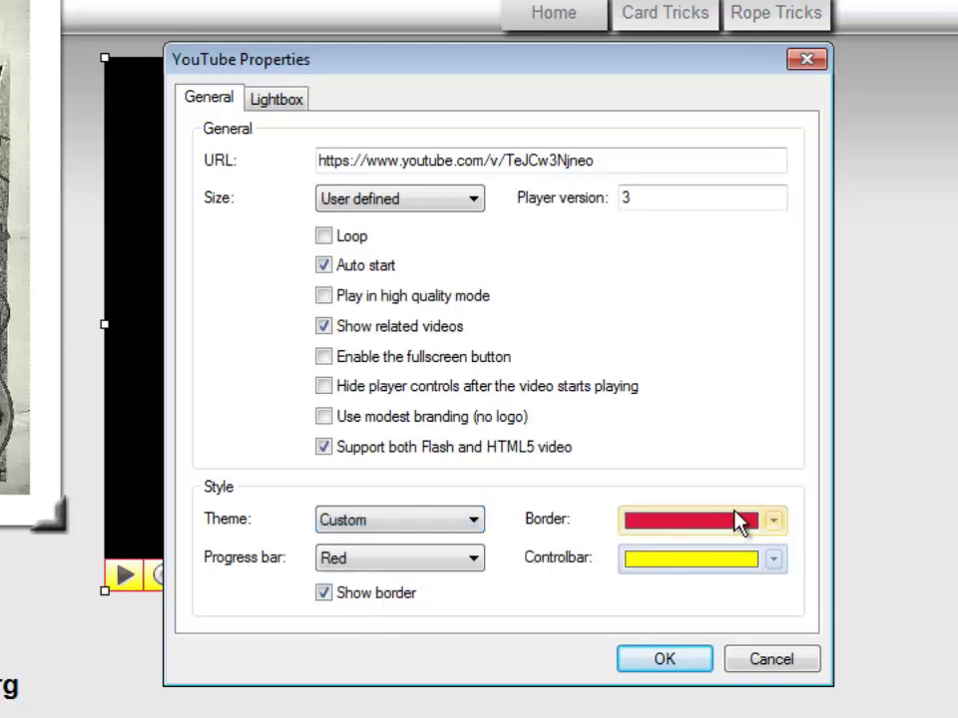
left_click(775, 523)
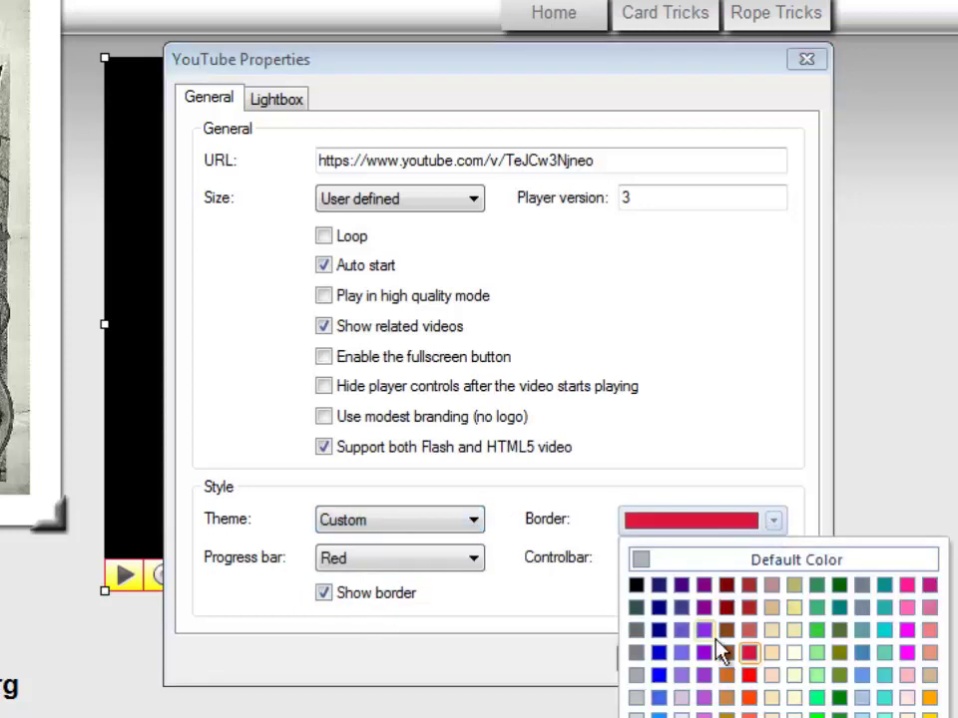
left_click(704, 699)
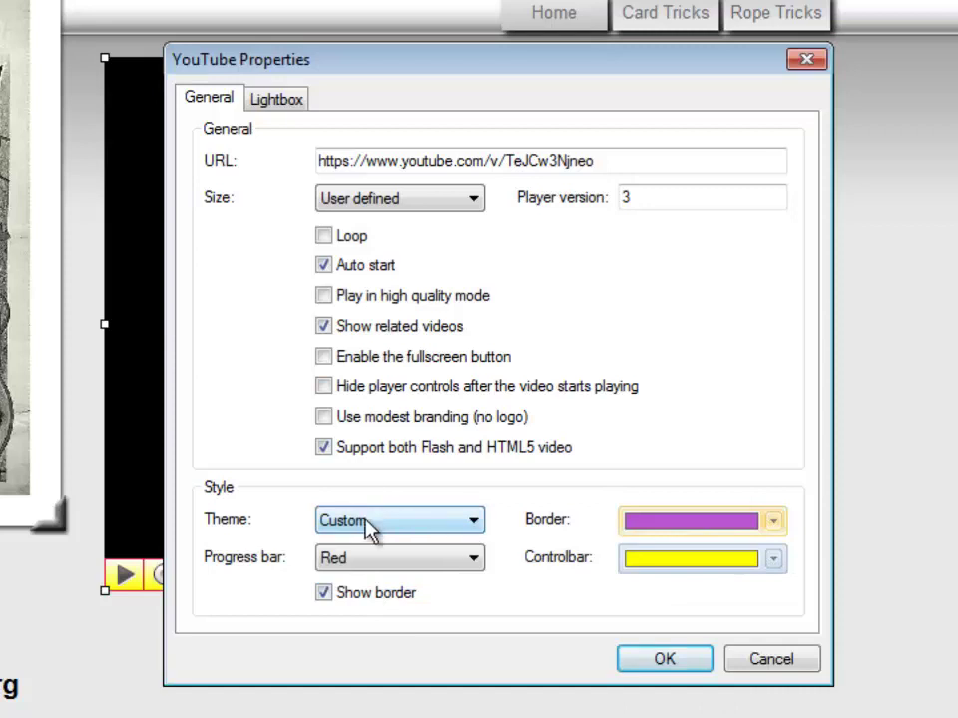
left_click(654, 663)
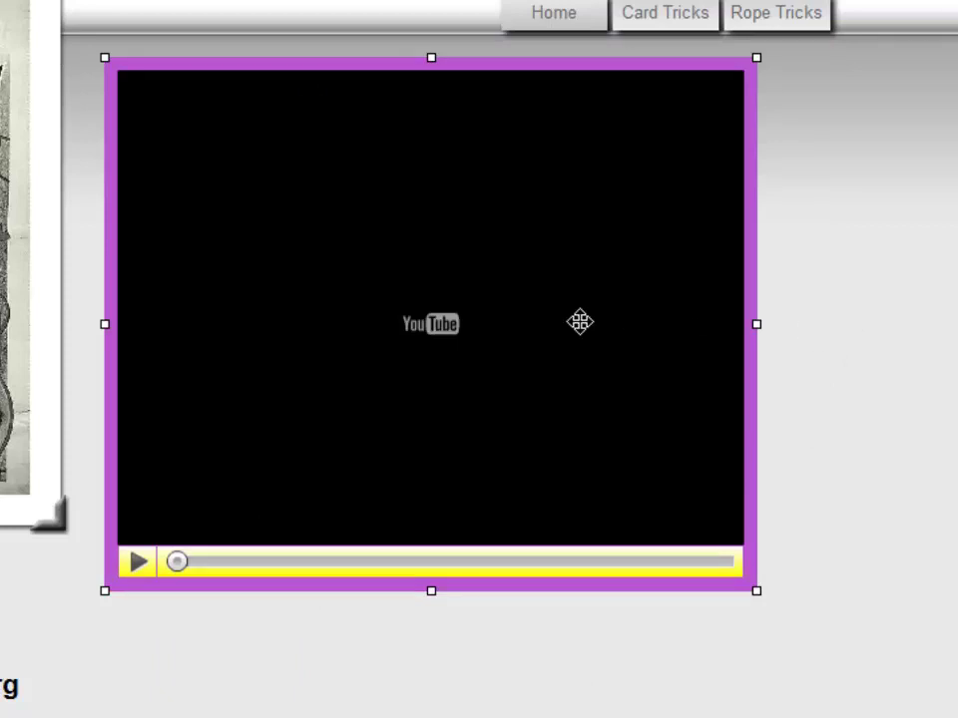
Set the video player's theme to Dark, turn off its border and apply the settings
double_click(579, 322)
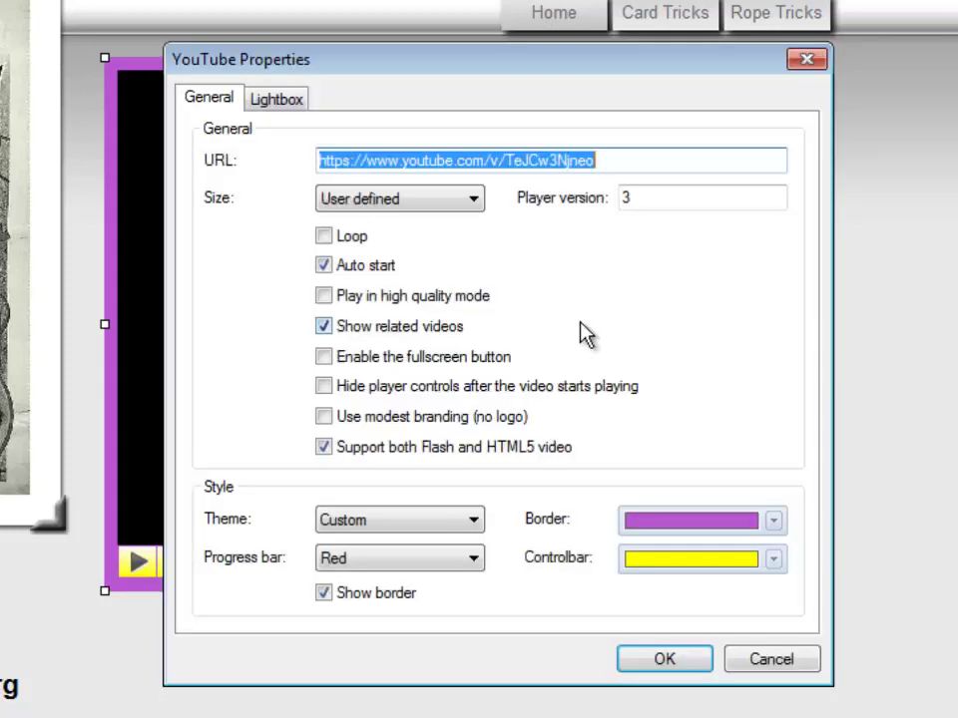
left_click(323, 527)
left_click(334, 560)
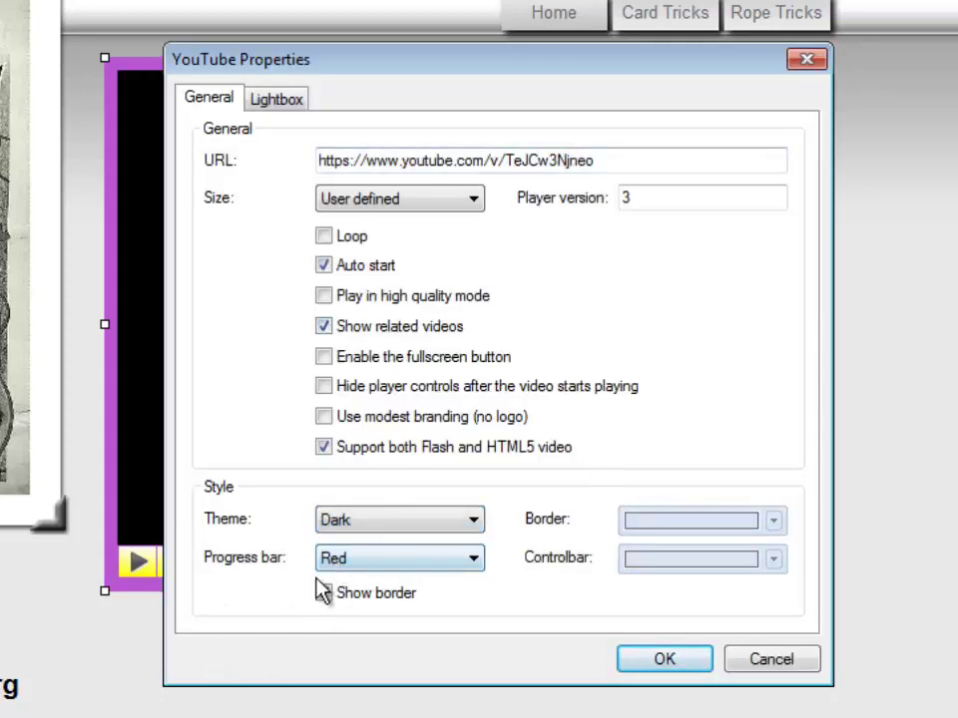
left_click(323, 592)
left_click(325, 595)
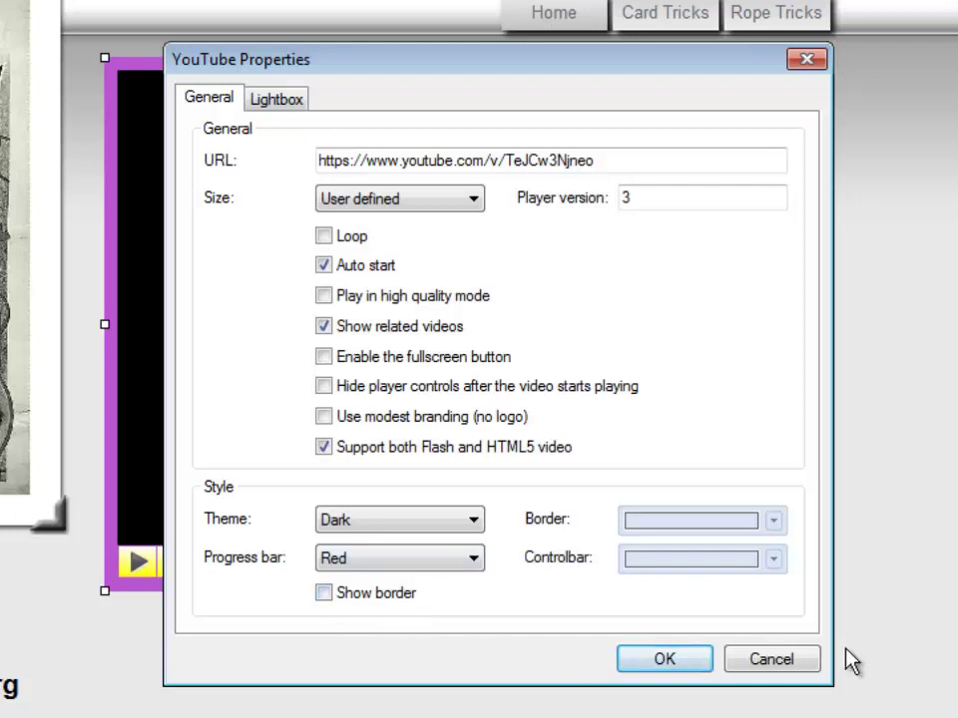
left_click(685, 663)
Turn off auto start for the video, then preview the page in the browser and start playback manually
double_click(382, 416)
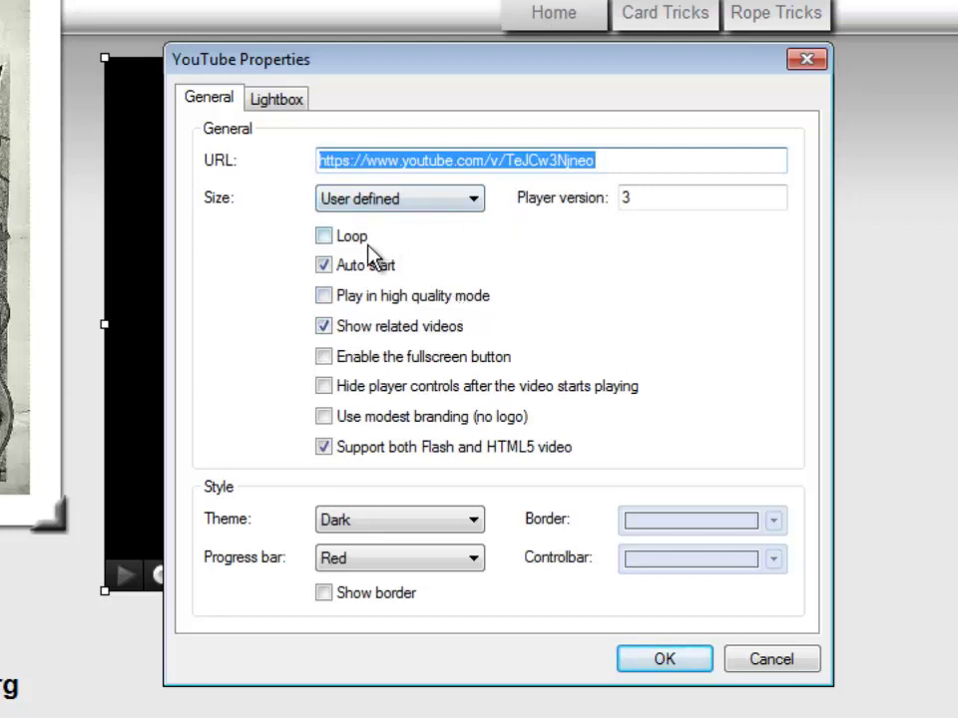
left_click(324, 236)
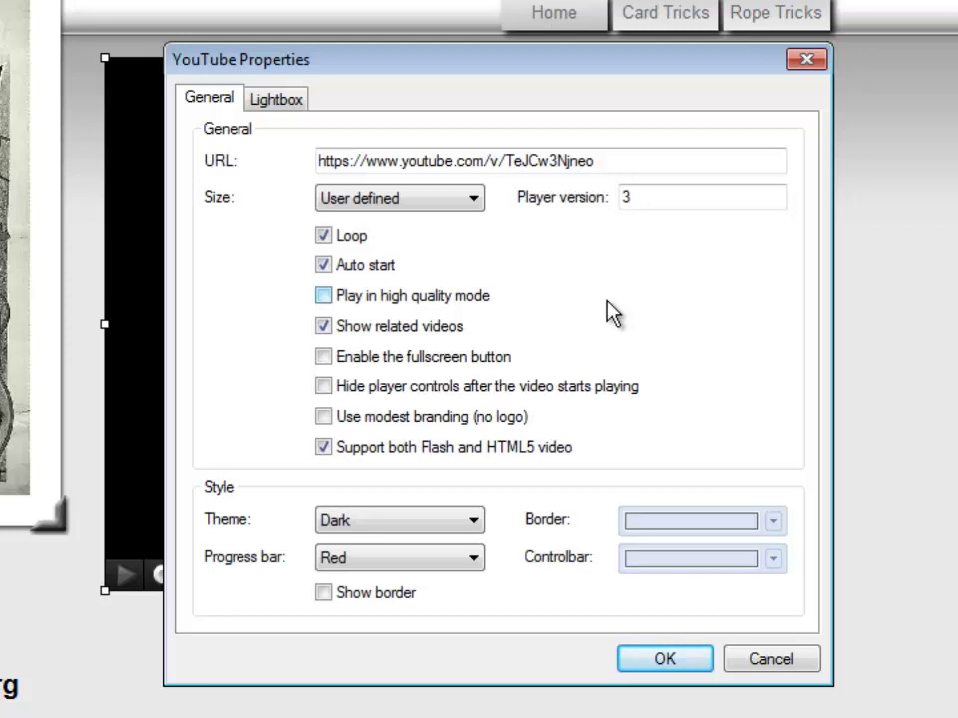
left_click(323, 238)
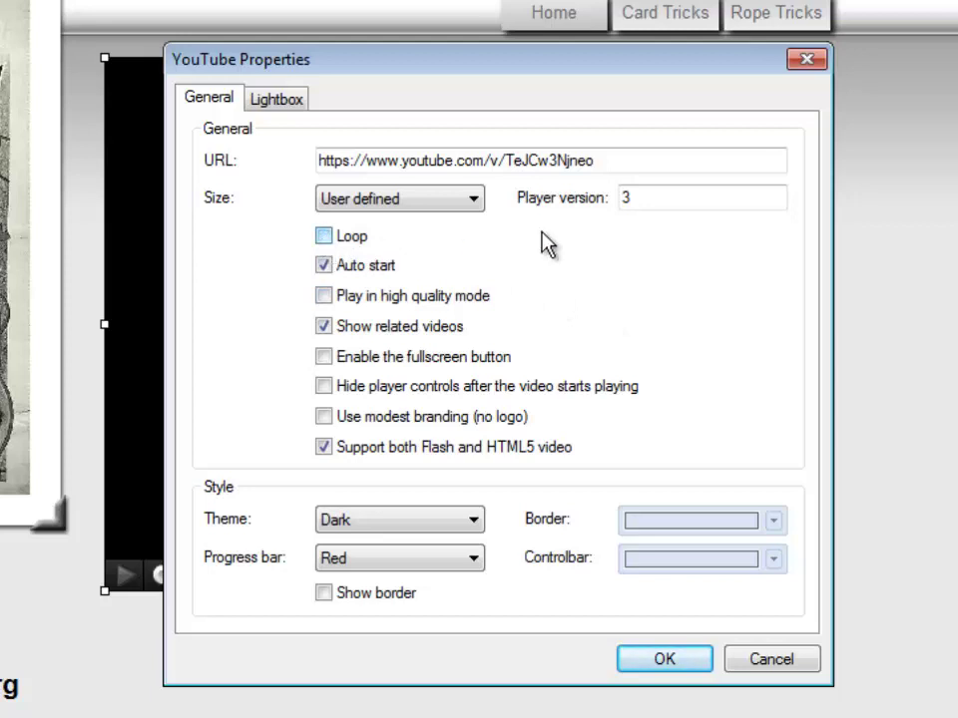
left_click(324, 267)
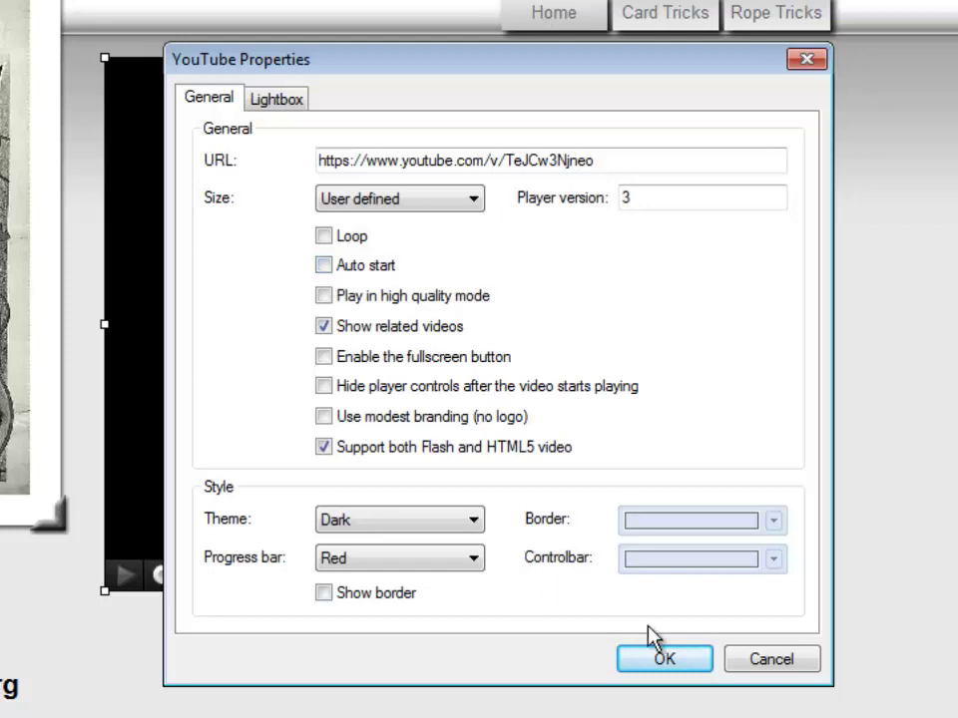
left_click(662, 662)
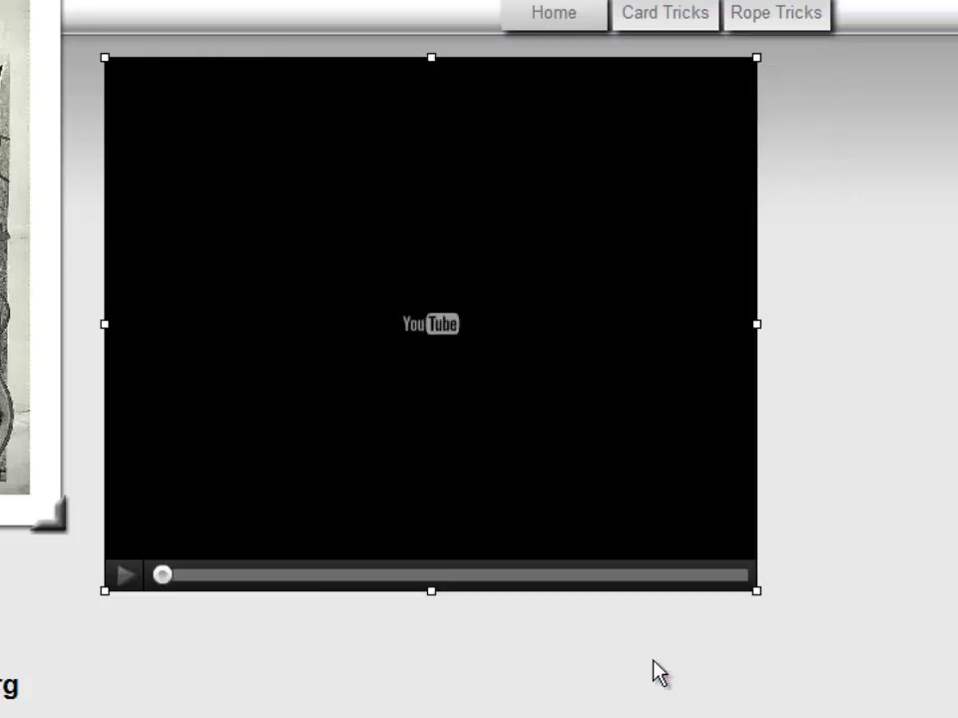
key("F5")
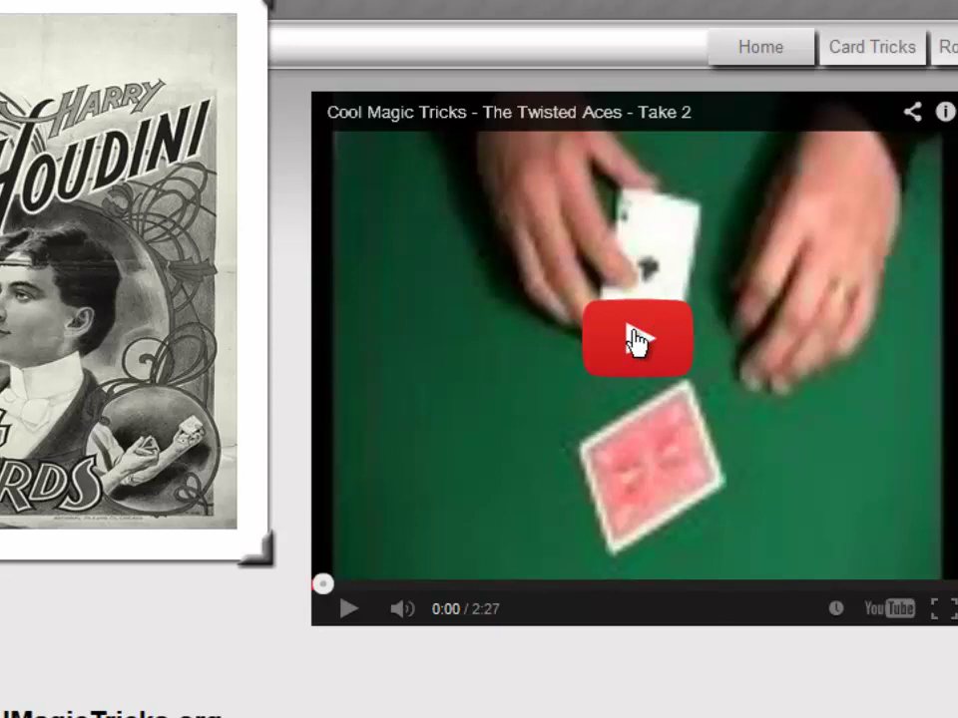
left_click(636, 341)
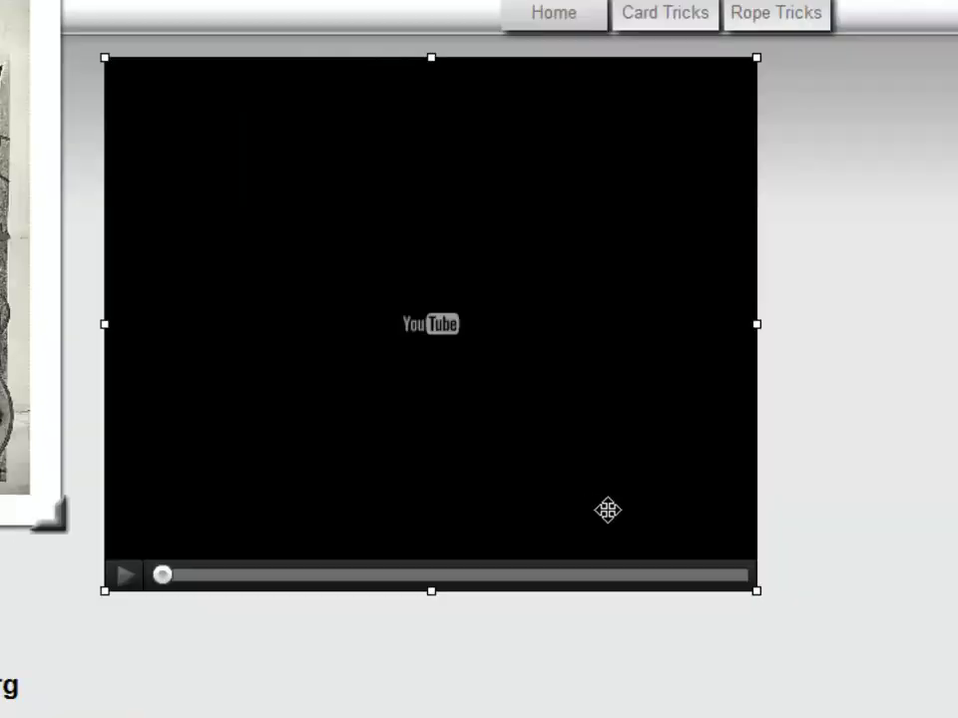
Enable auto start and high quality mode for the video, then check its playback in a browser preview
left_click(324, 265)
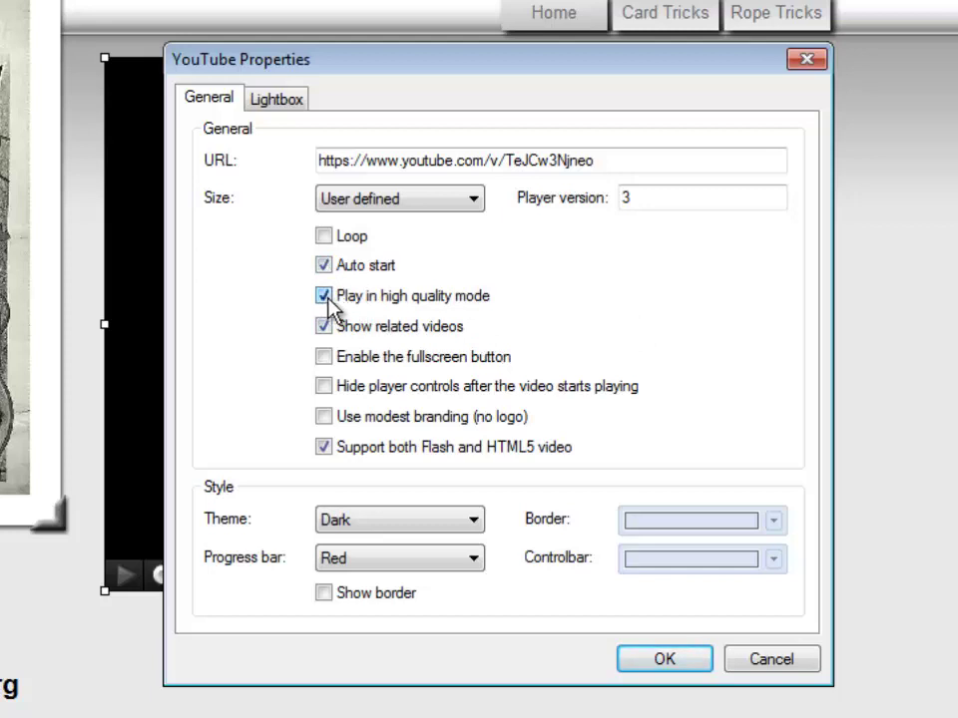
left_click(666, 660)
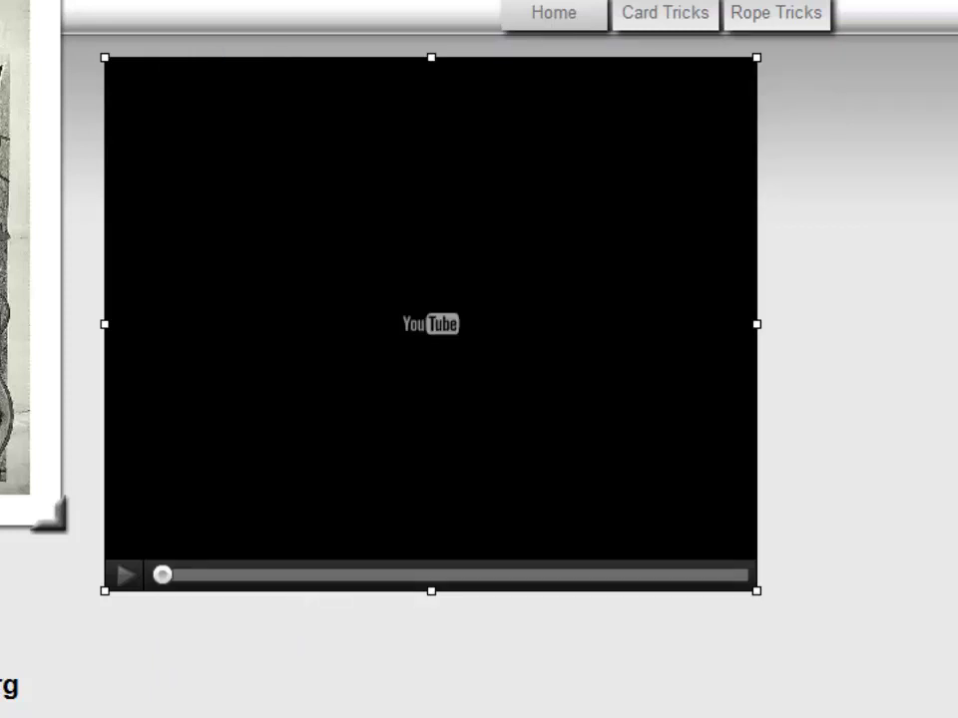
key("F5")
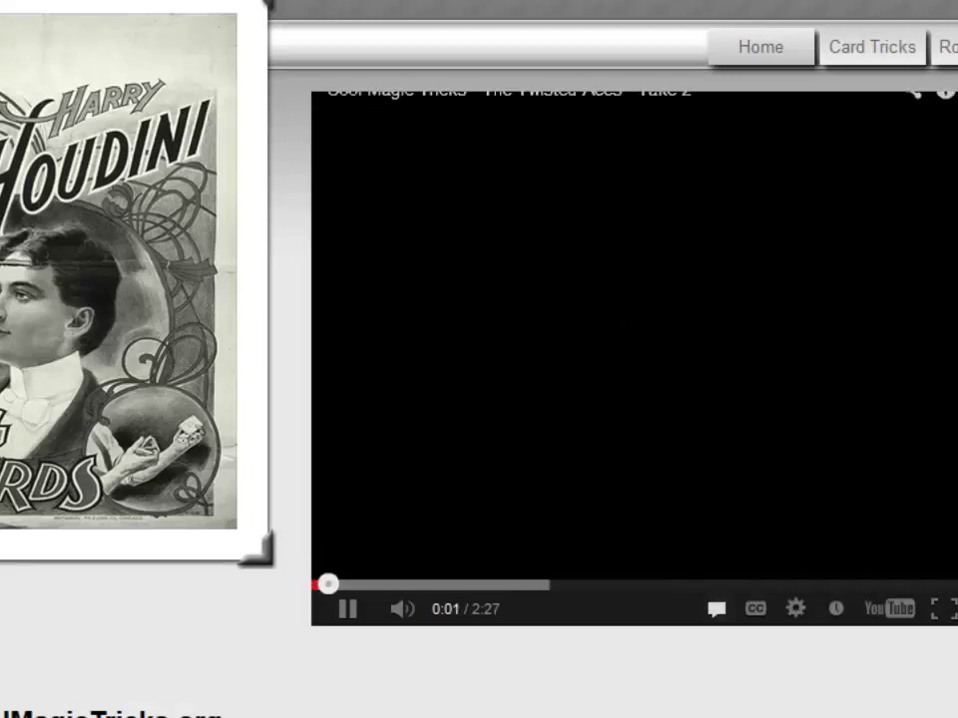
left_click(357, 617)
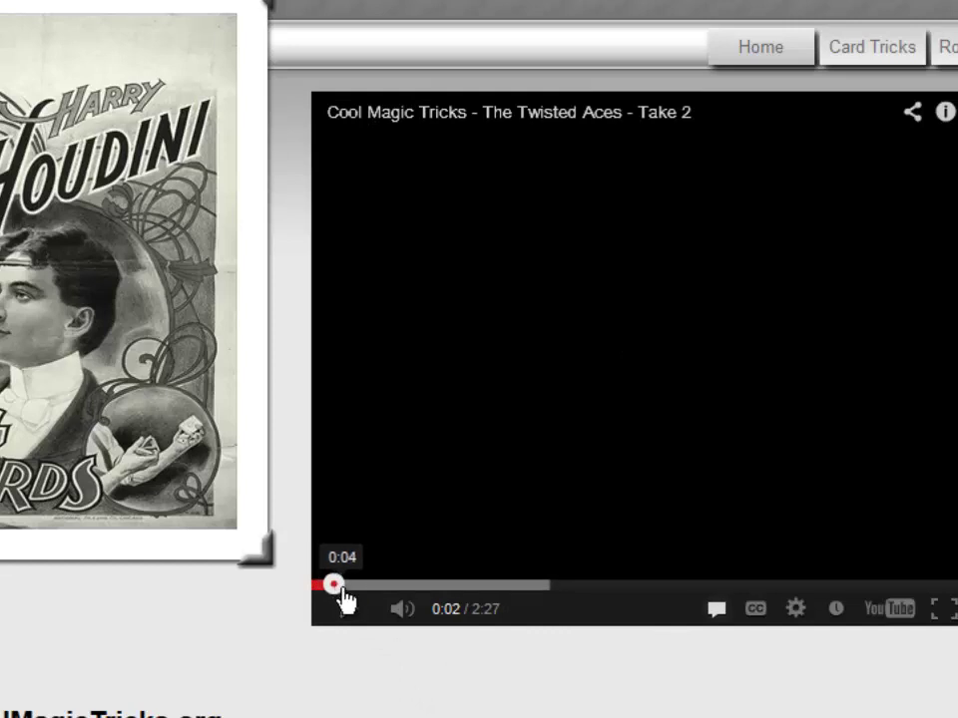
left_click_drag(342, 599, 413, 605)
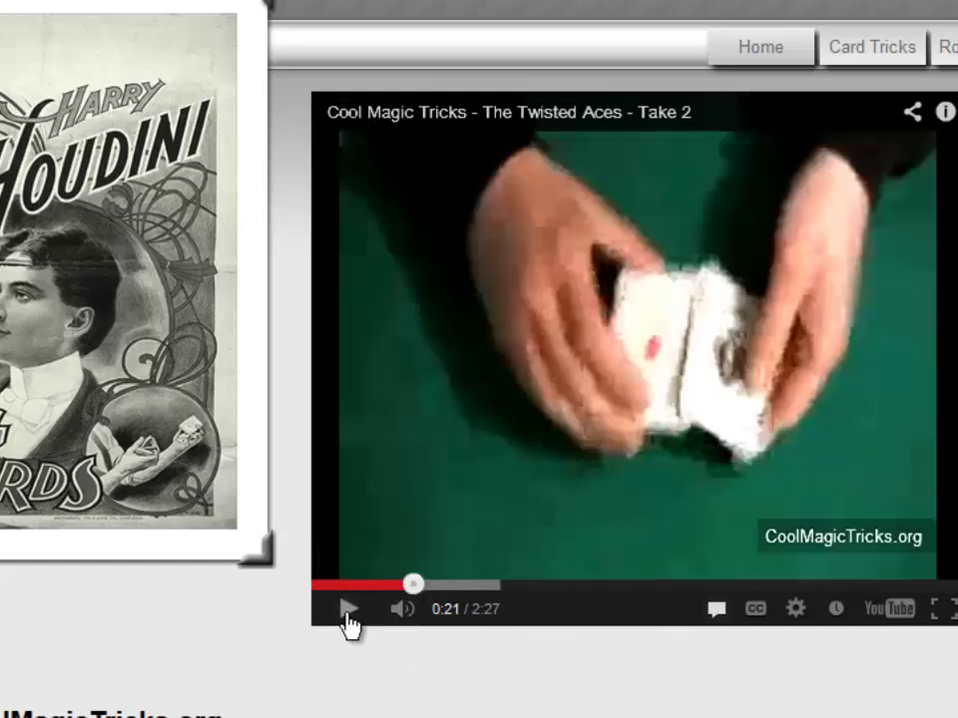
left_click(348, 615)
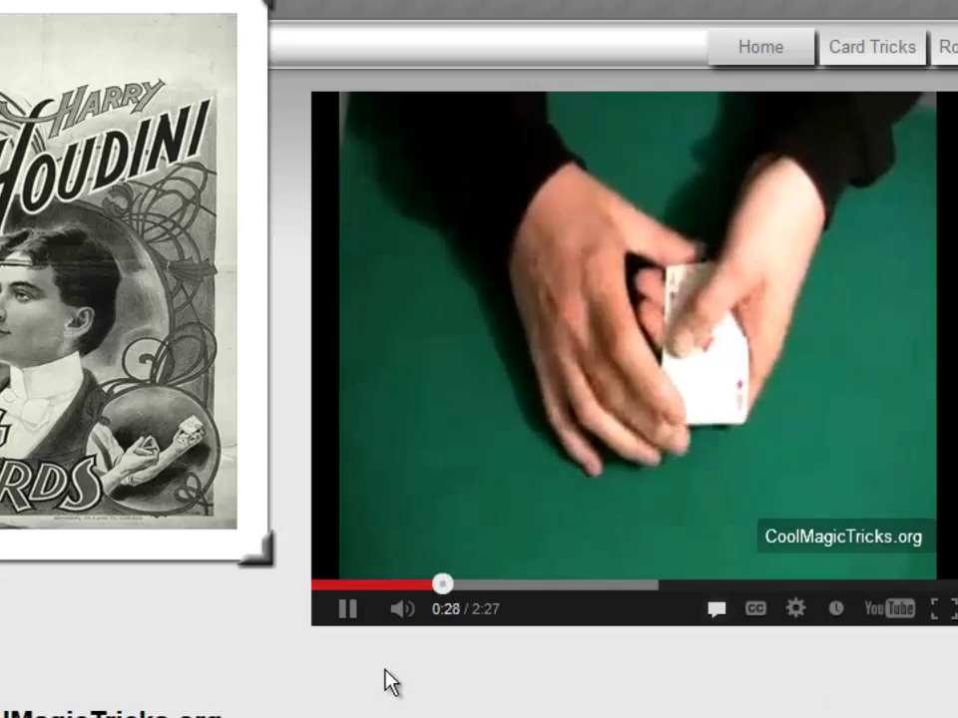
left_click(346, 614)
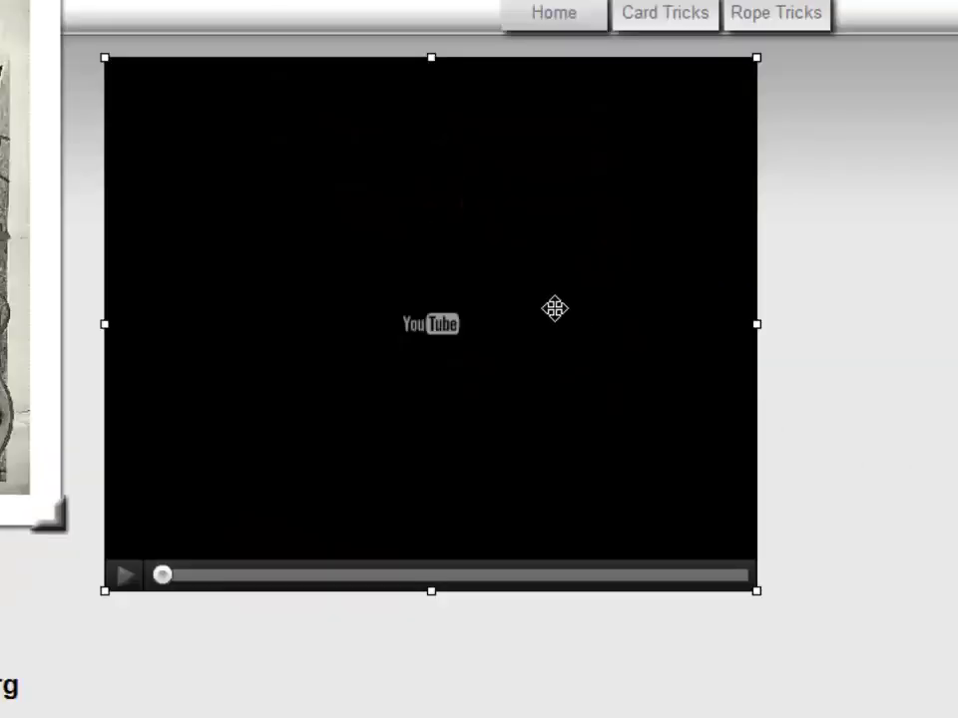
Turn off high quality mode for the YouTube video and apply the change
double_click(555, 308)
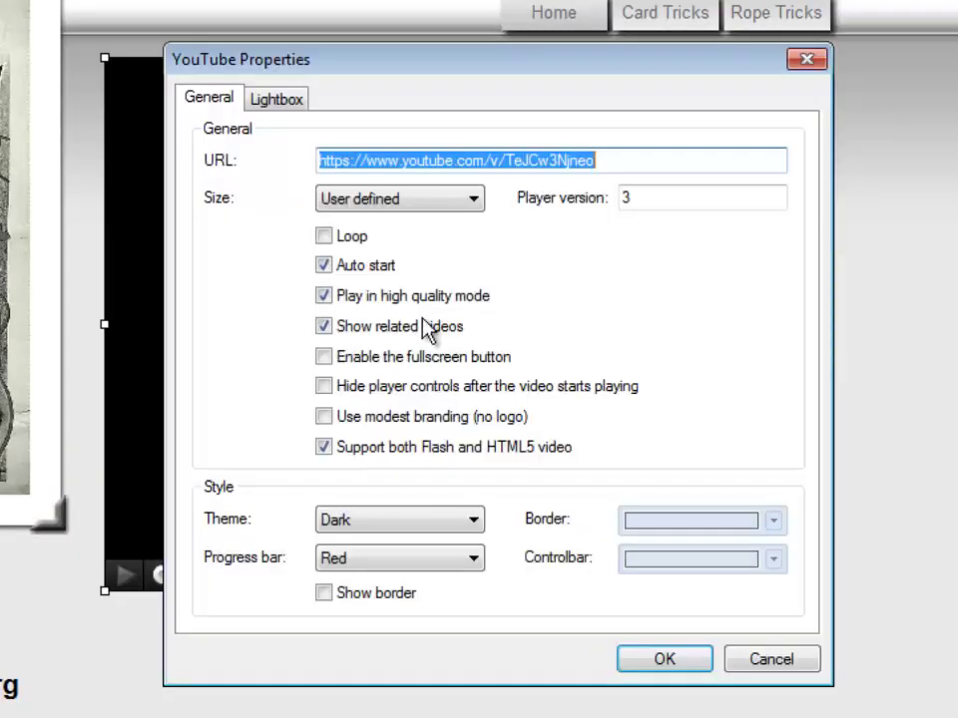
left_click(324, 296)
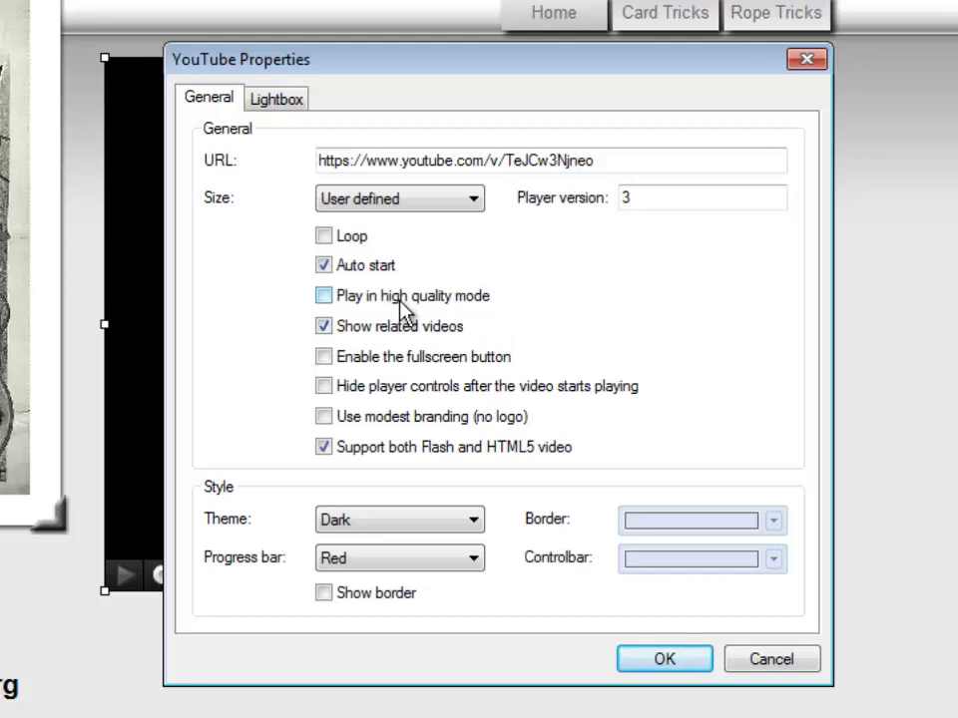
left_click(661, 661)
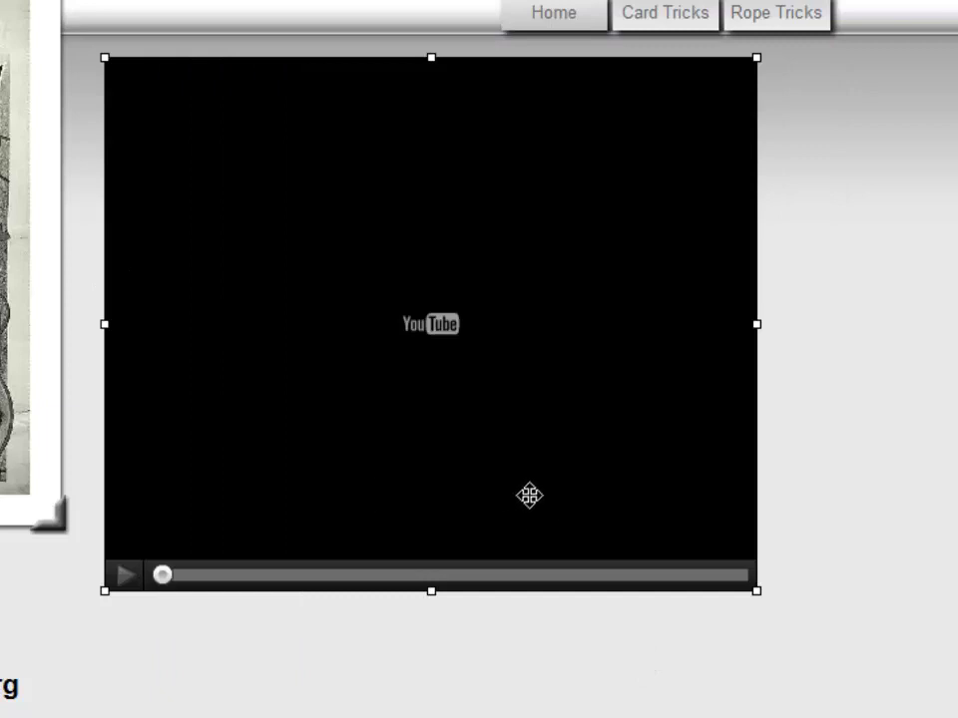
Preview the page in the browser, skip towards the video's end to check the related videos, and close the preview
key("F5")
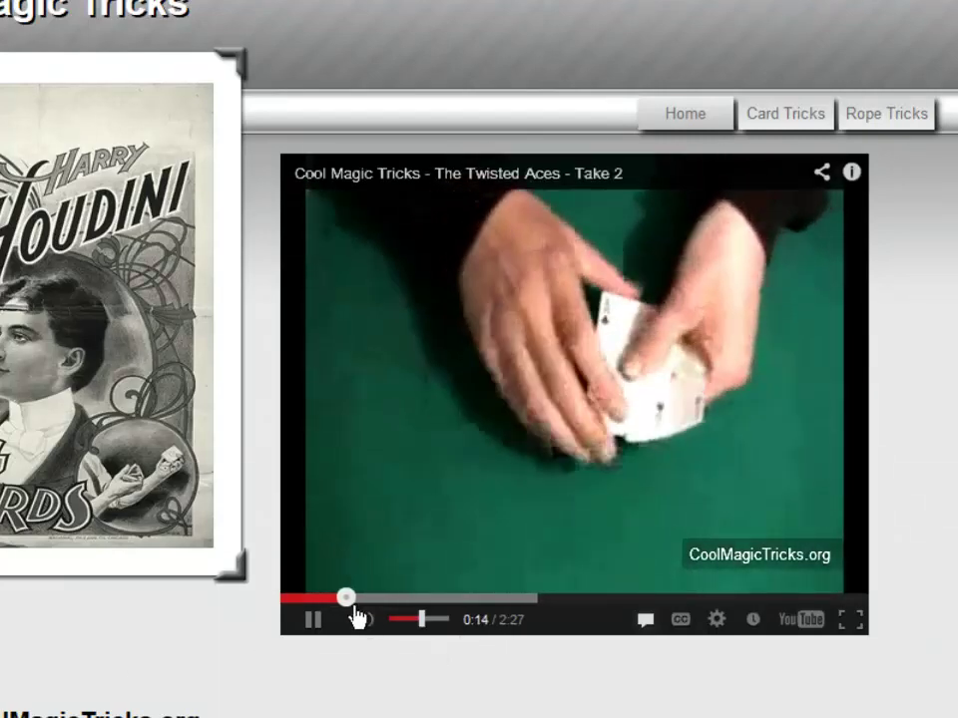
left_click_drag(355, 609, 709, 620)
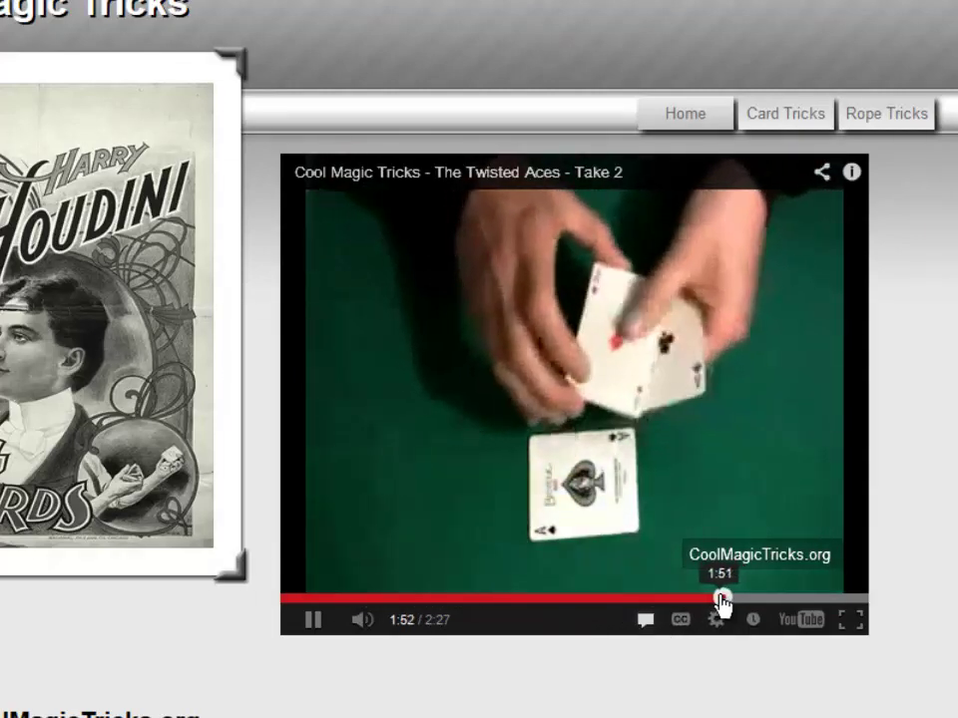
left_click_drag(722, 604, 810, 612)
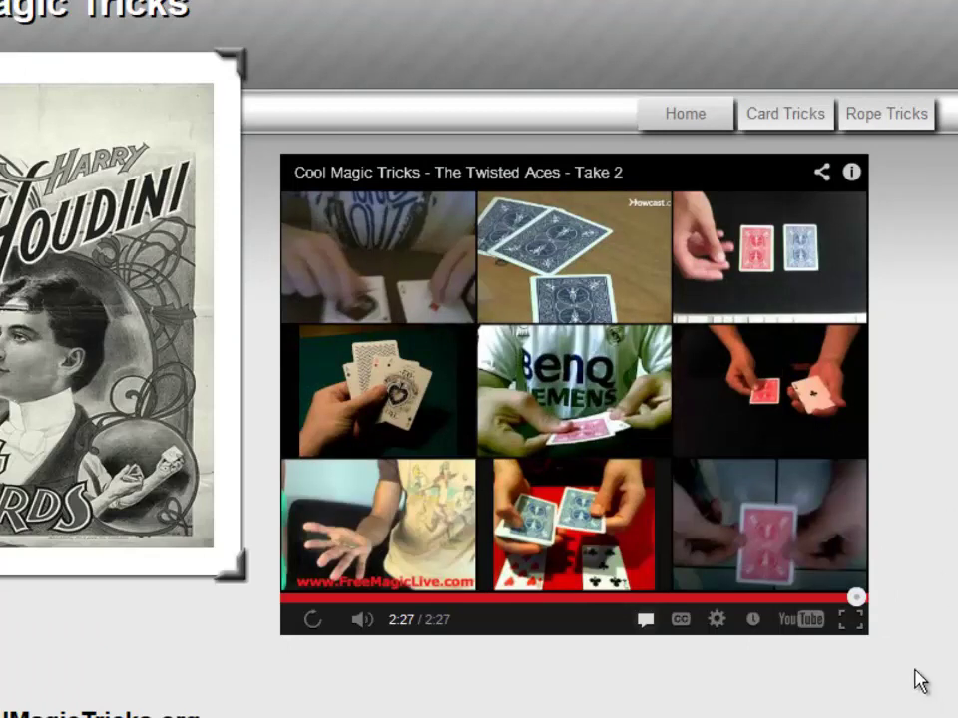
key("alt+F4")
Turn off related videos and enable the fullscreen button for the YouTube video
double_click(374, 464)
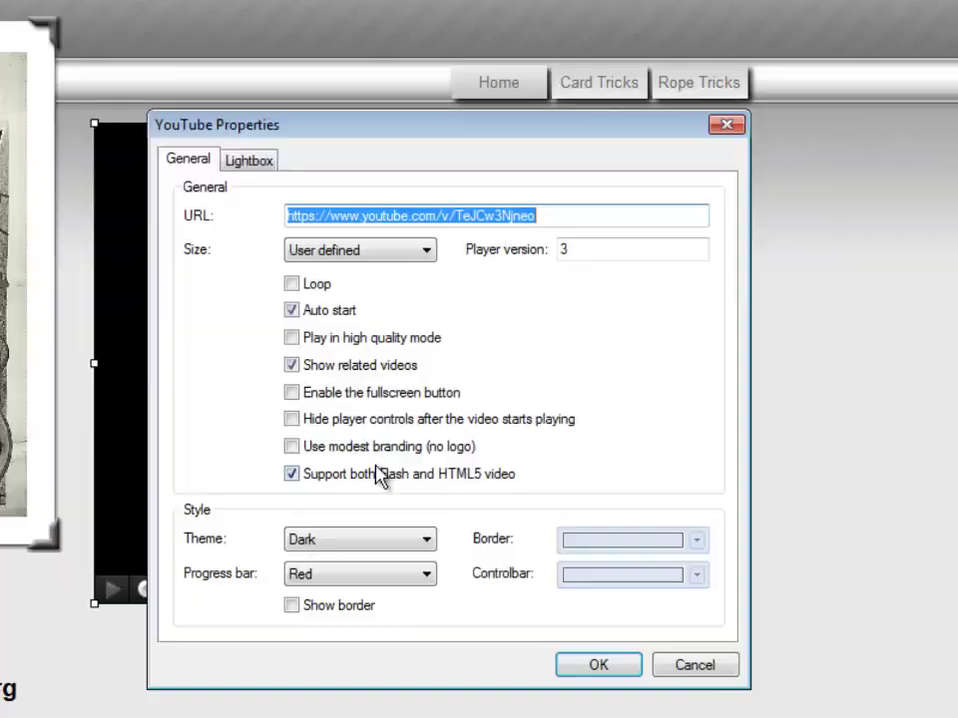
left_click(299, 392)
left_click(291, 367)
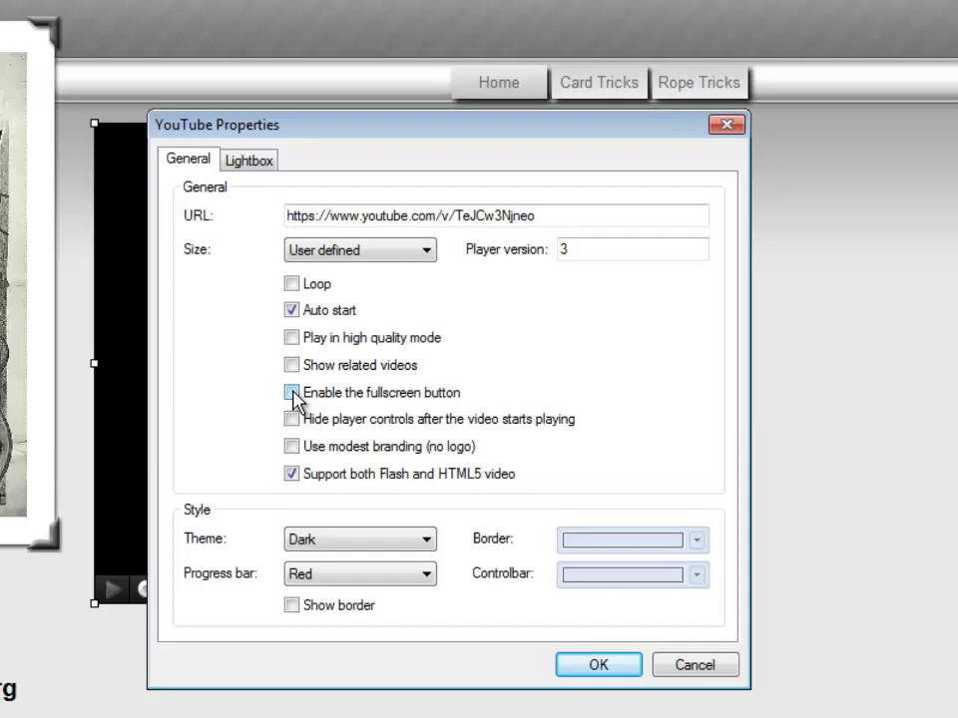
left_click(600, 670)
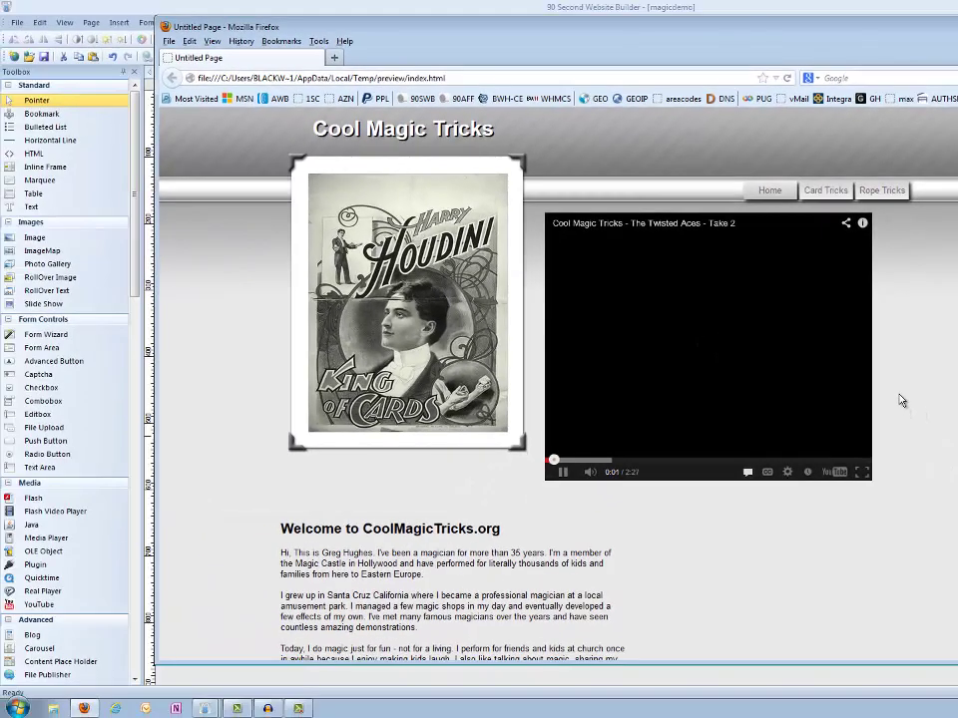
Play the previewed video in full screen and return to the normal page view
left_click(863, 474)
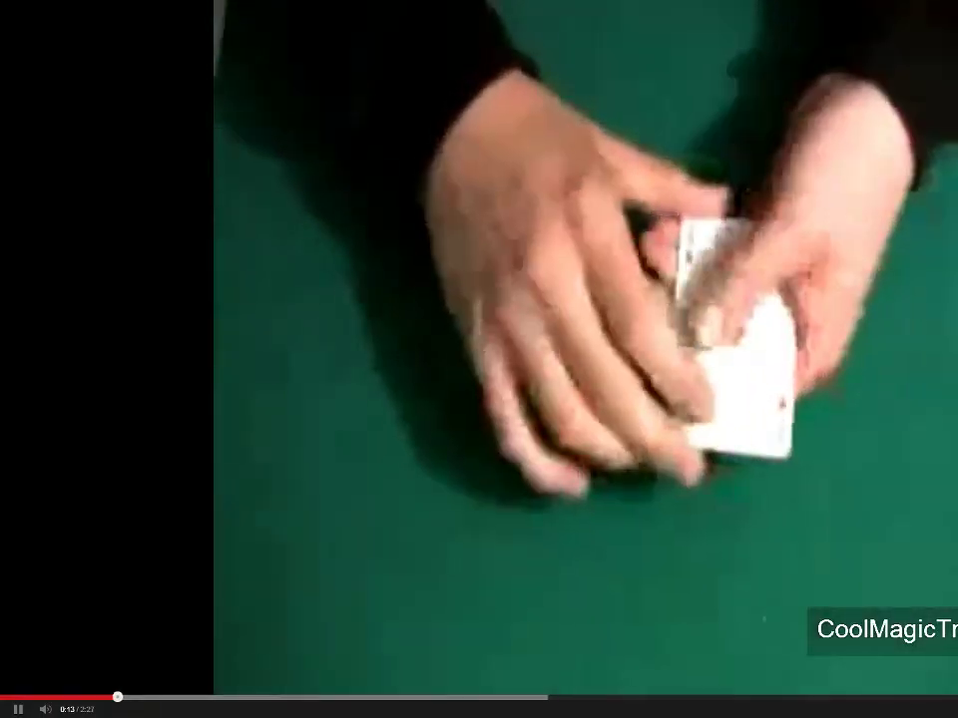
key("Escape")
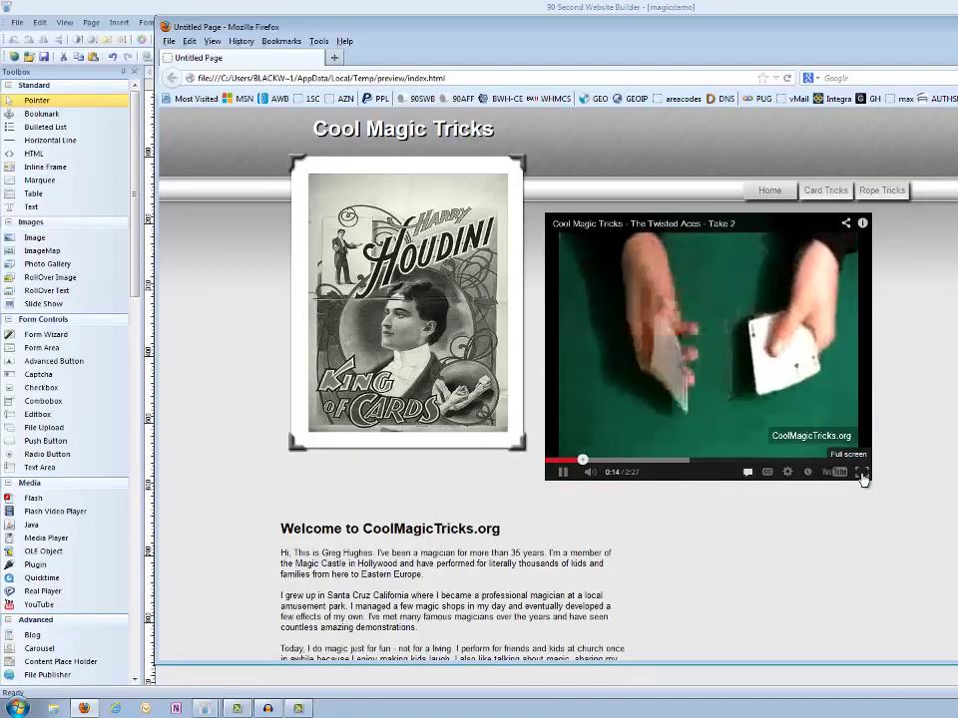
Close the browser preview and set the YouTube video to hide its player controls after it starts playing
left_click(586, 461)
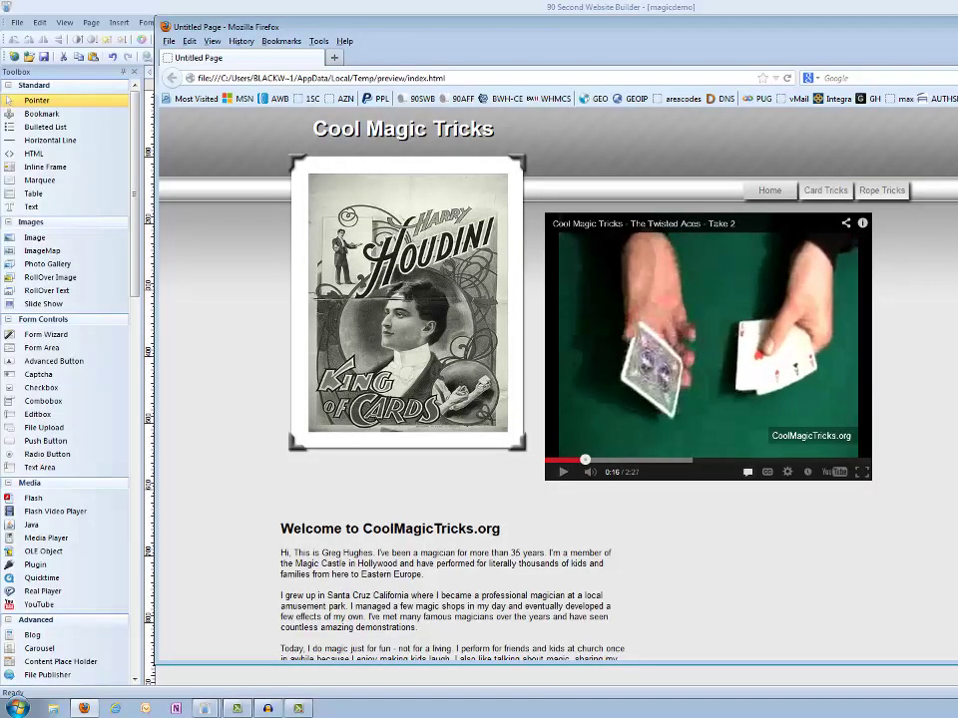
key("alt+F4")
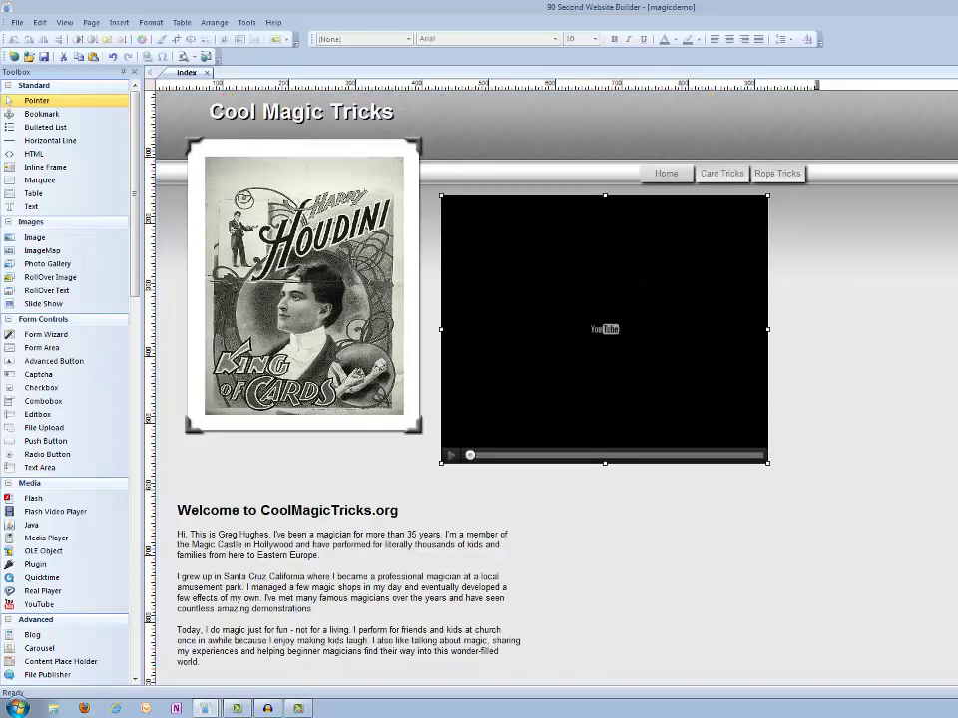
double_click(676, 385)
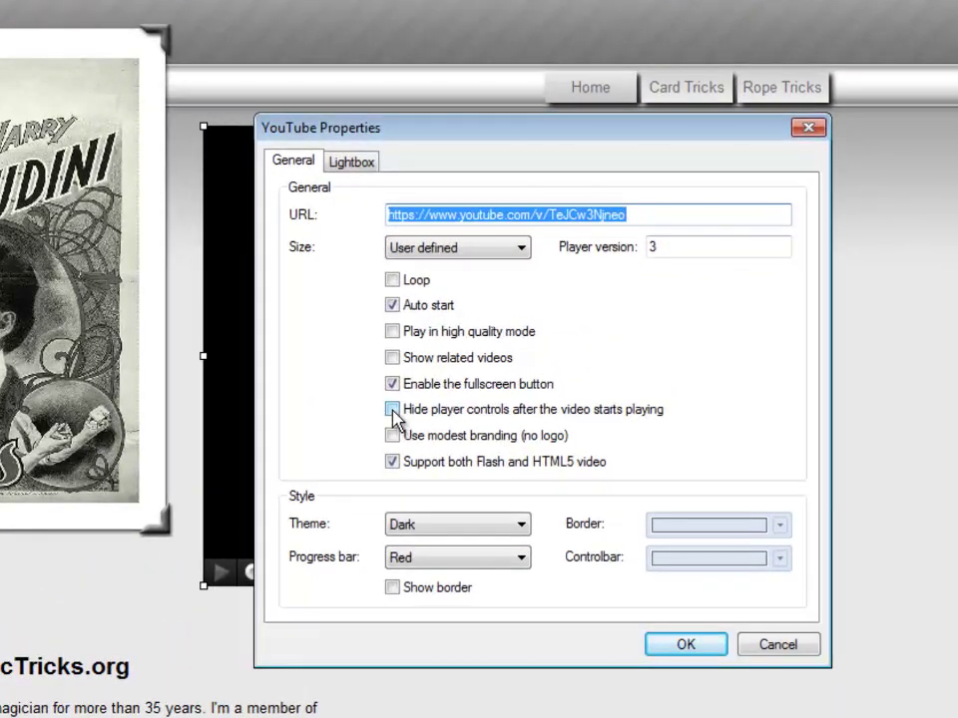
left_click(393, 410)
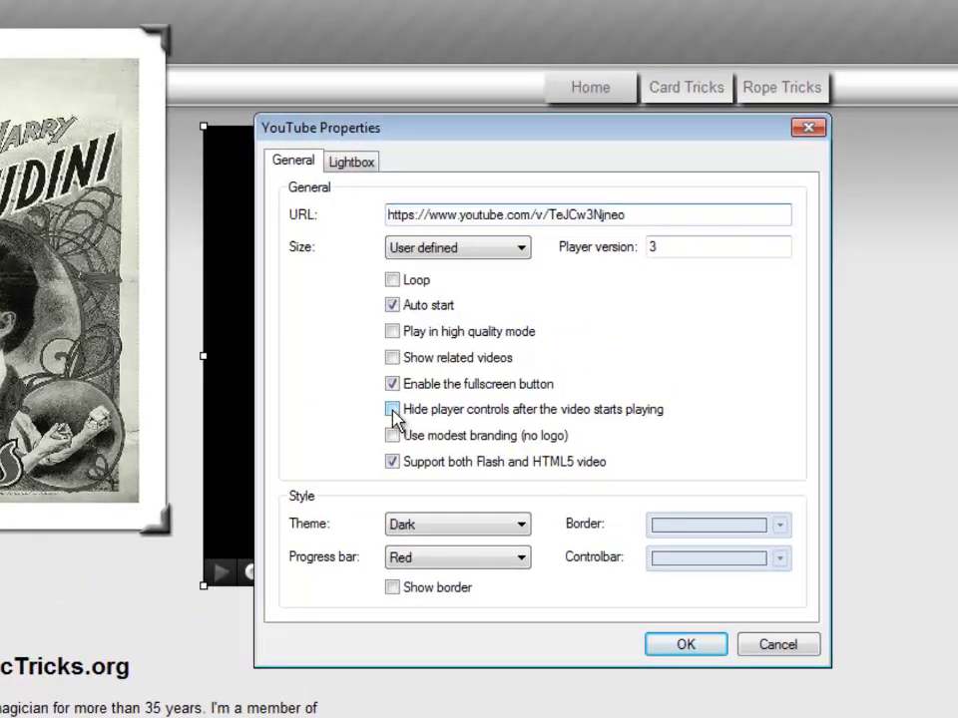
left_click(698, 643)
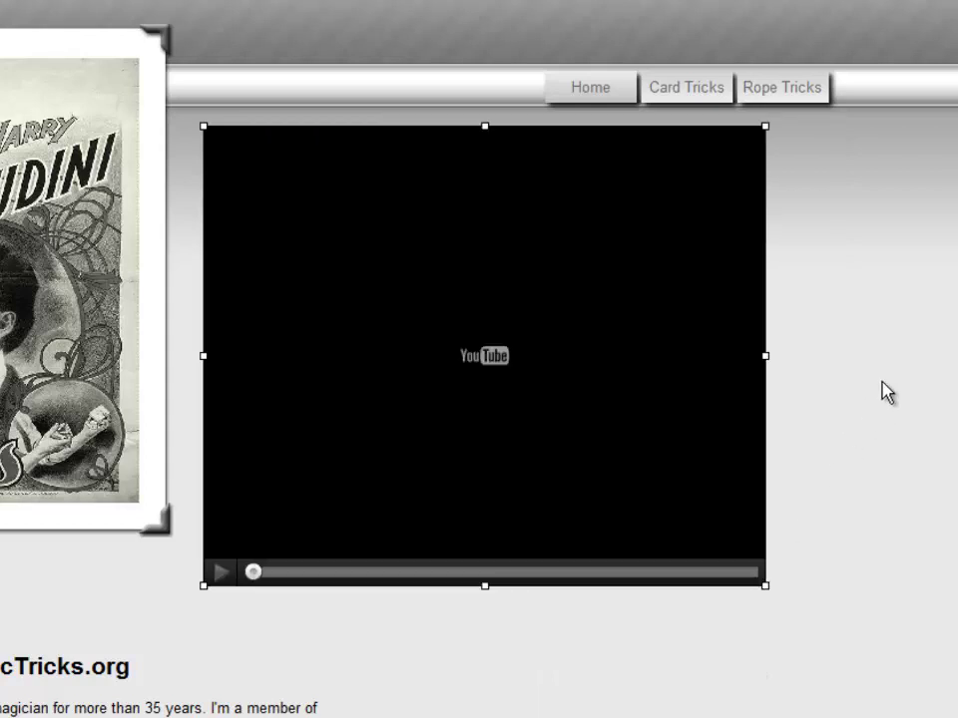
Preview the page in the browser to check how the player controls behave once the video plays
key("F5")
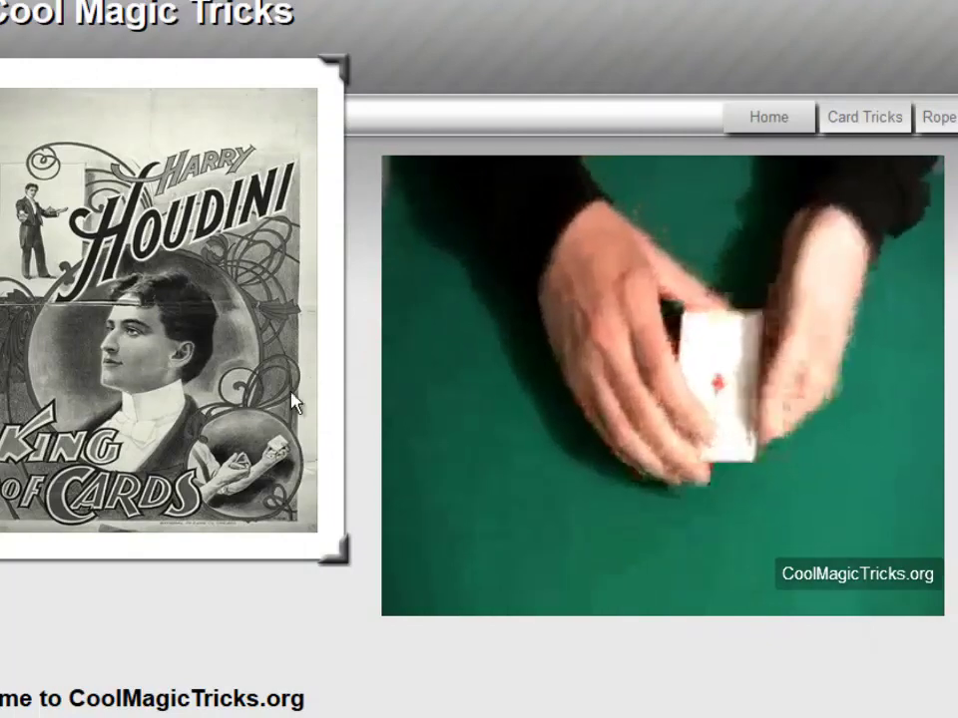
mouse_move(442, 604)
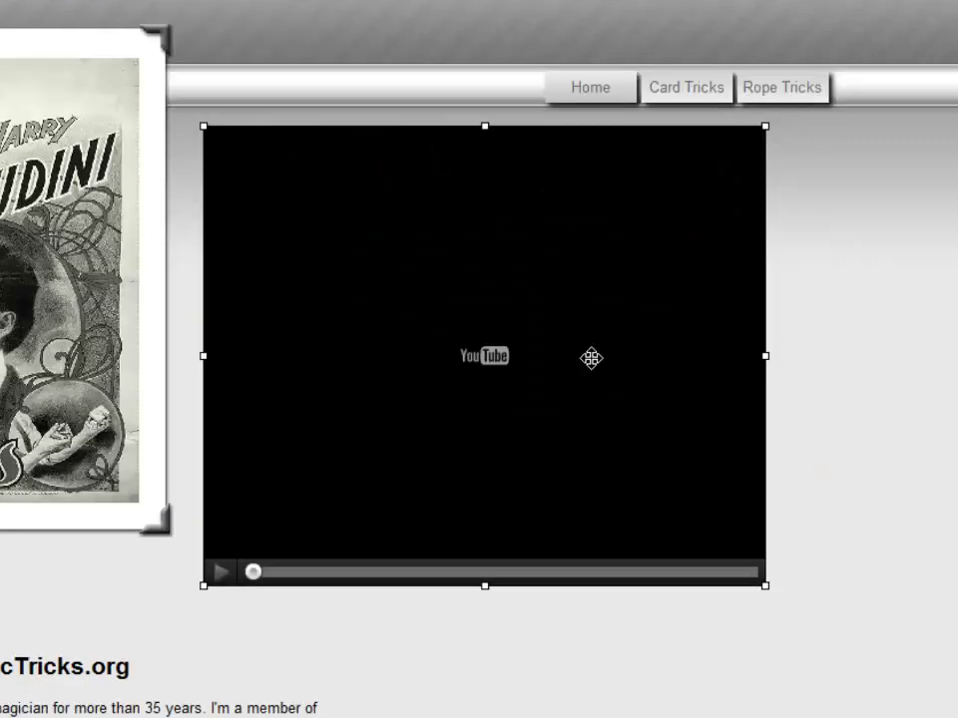
Look over the YouTube video's Lightbox settings without changing them, and pause the video in a new browser preview
double_click(590, 357)
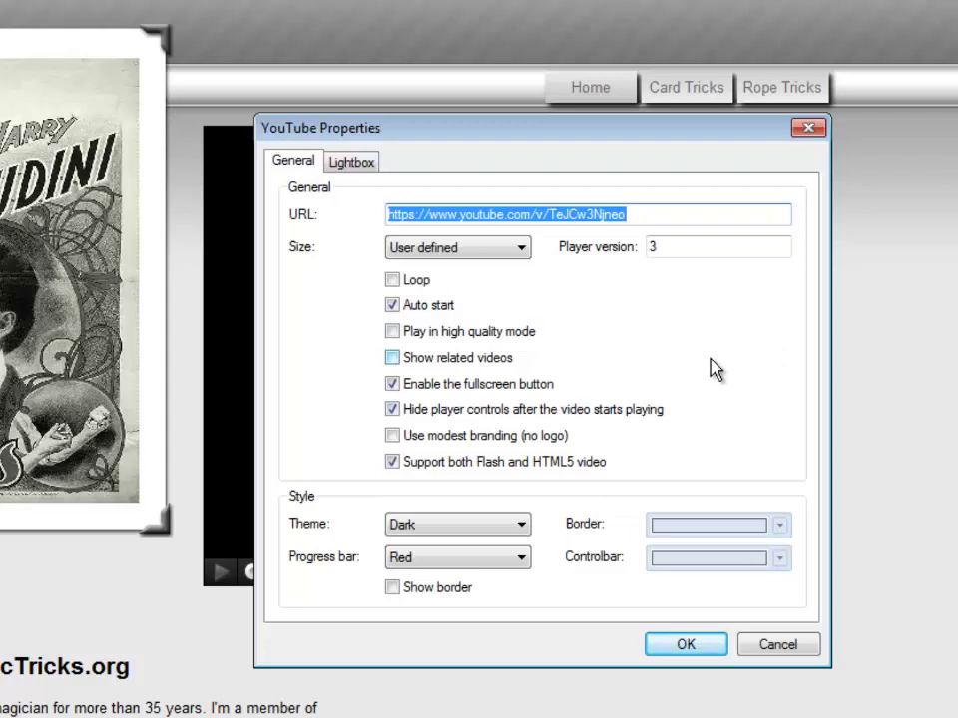
left_click(351, 165)
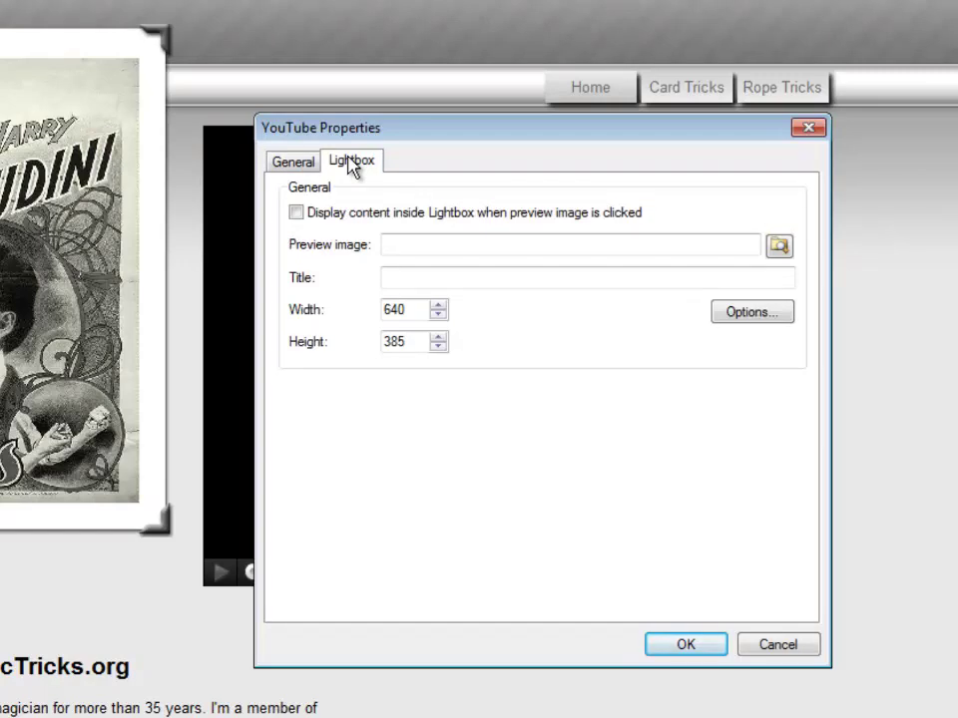
left_click(778, 645)
key("F12")
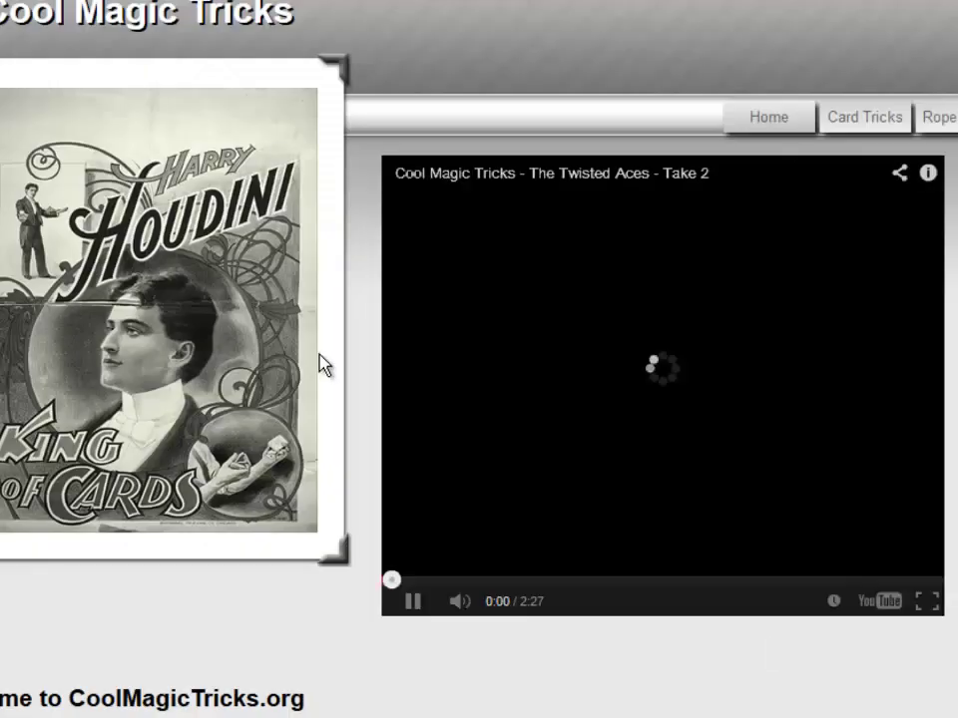
left_click(412, 601)
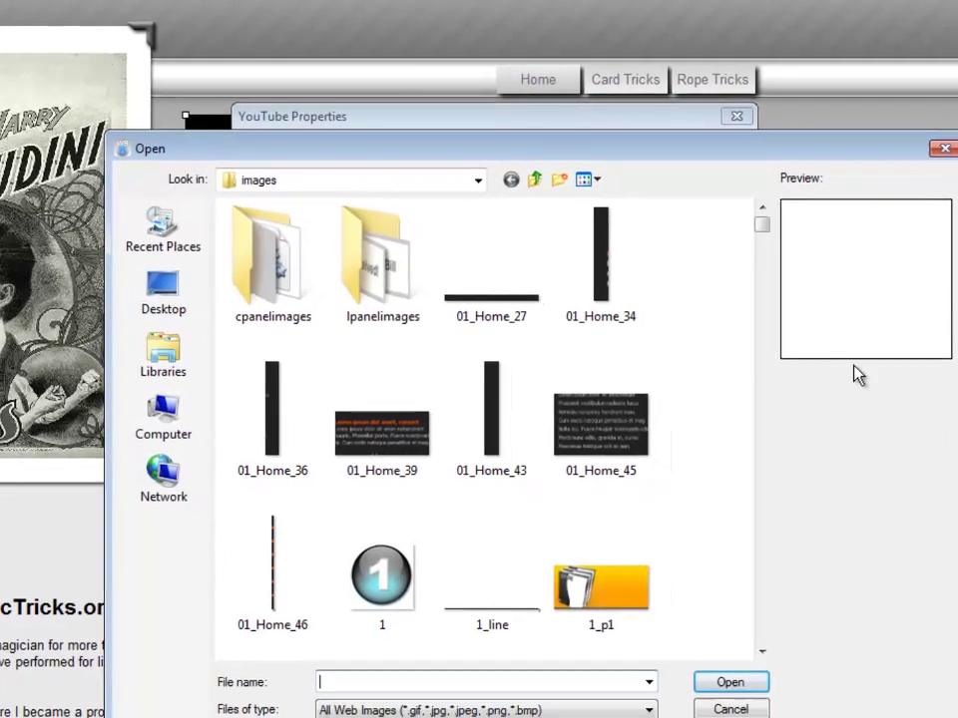
Choose video-x-generic-2 from the blackwirehosting folder as the YouTube video's Lightbox preview image
left_click(763, 250)
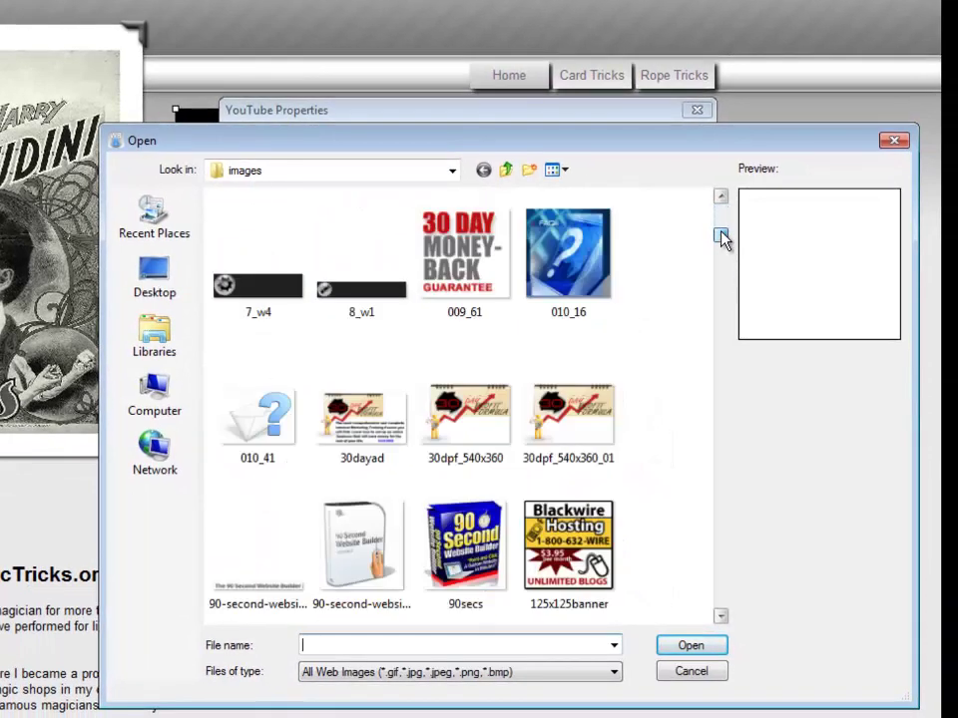
left_click_drag(721, 238, 722, 266)
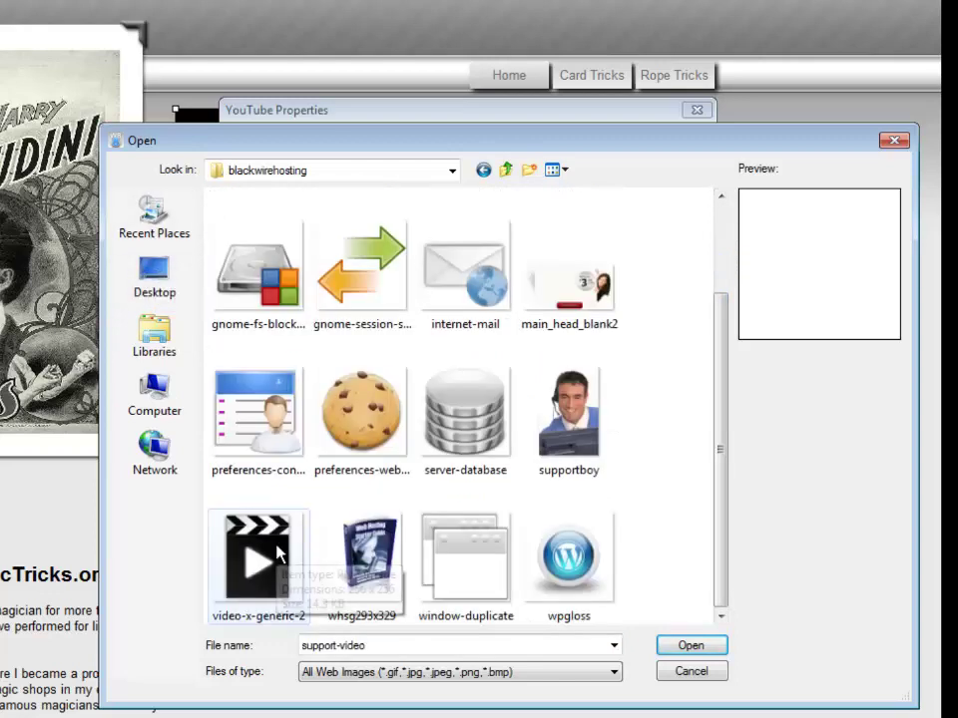
left_click(257, 559)
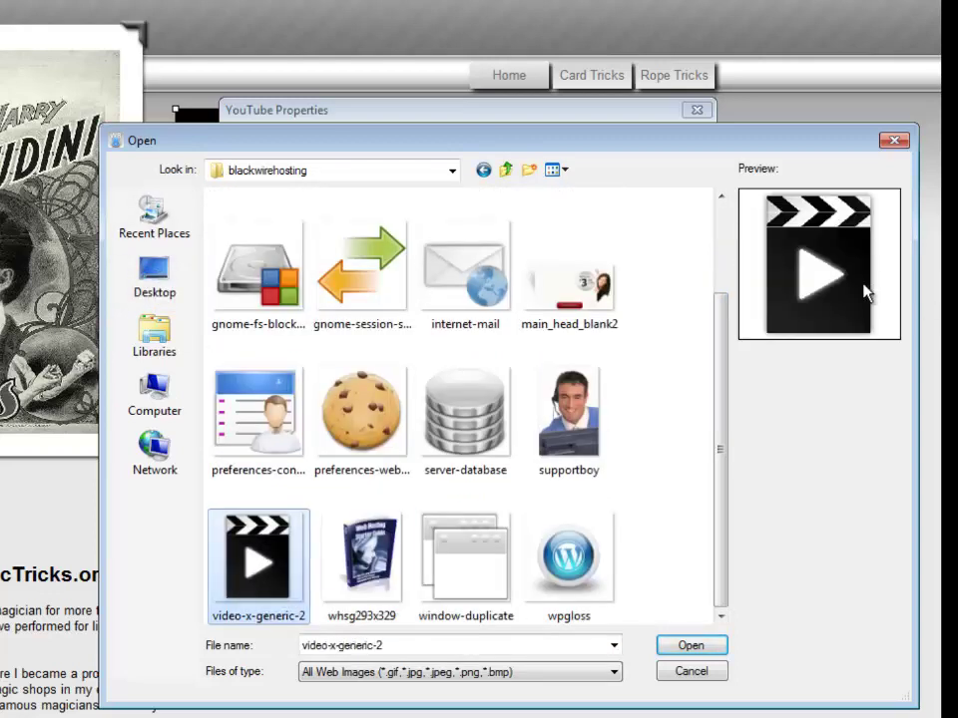
left_click(690, 647)
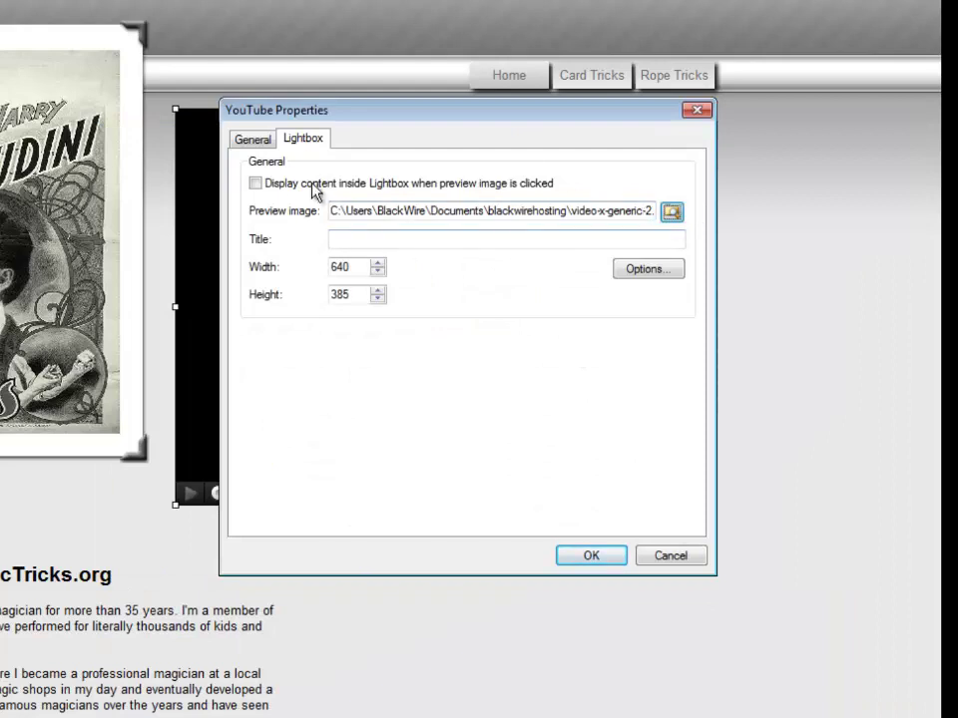
Enable displaying the video inside a Lightbox when its preview image is clicked, and move the object slightly right and down on the page
left_click(257, 185)
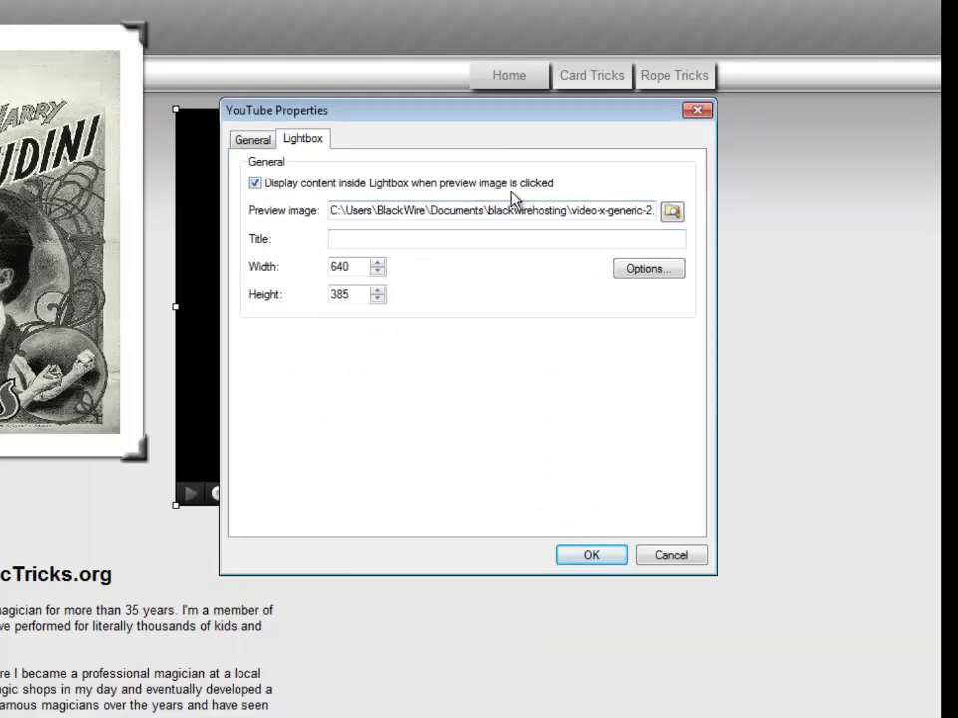
left_click(556, 238)
left_click(592, 560)
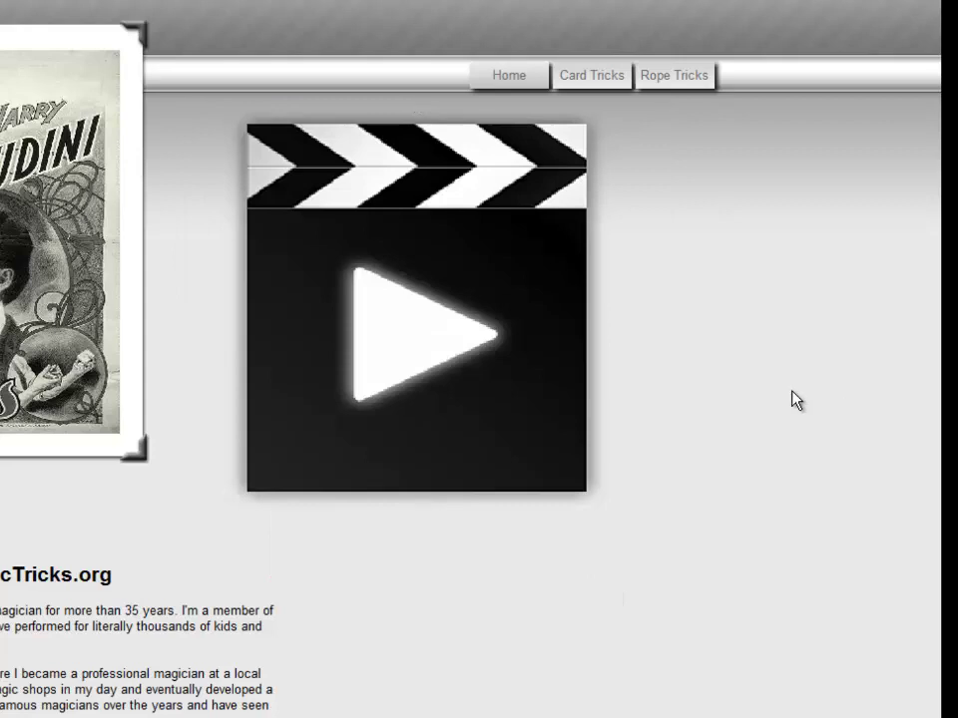
left_click_drag(387, 245, 419, 258)
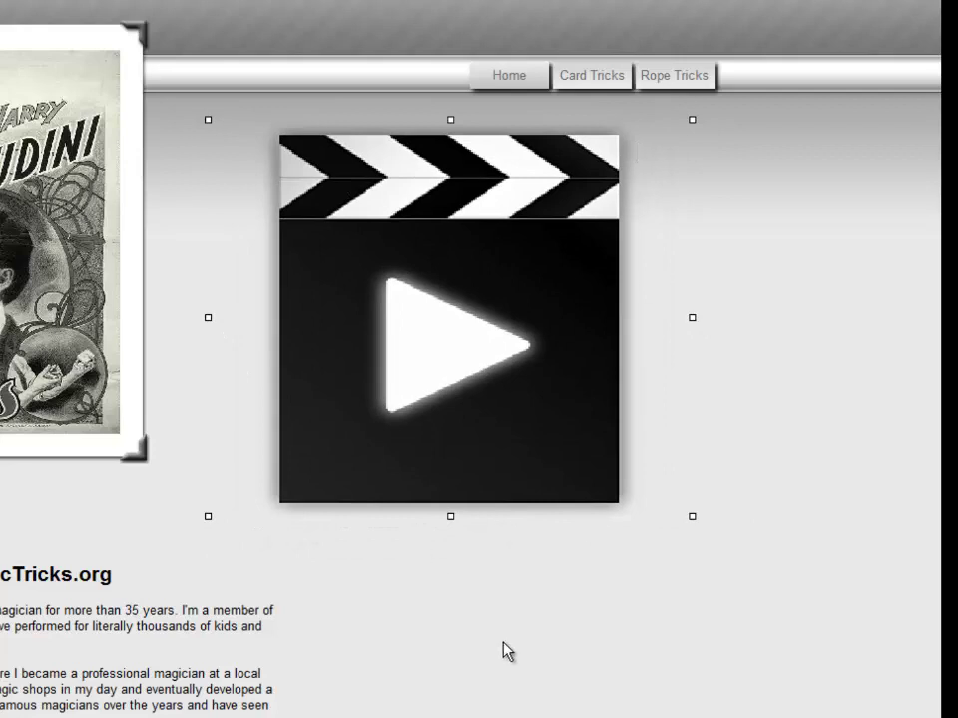
Preview the page in the browser, open the video in its Lightbox twice, pausing it the first time, and close it
key("F12")
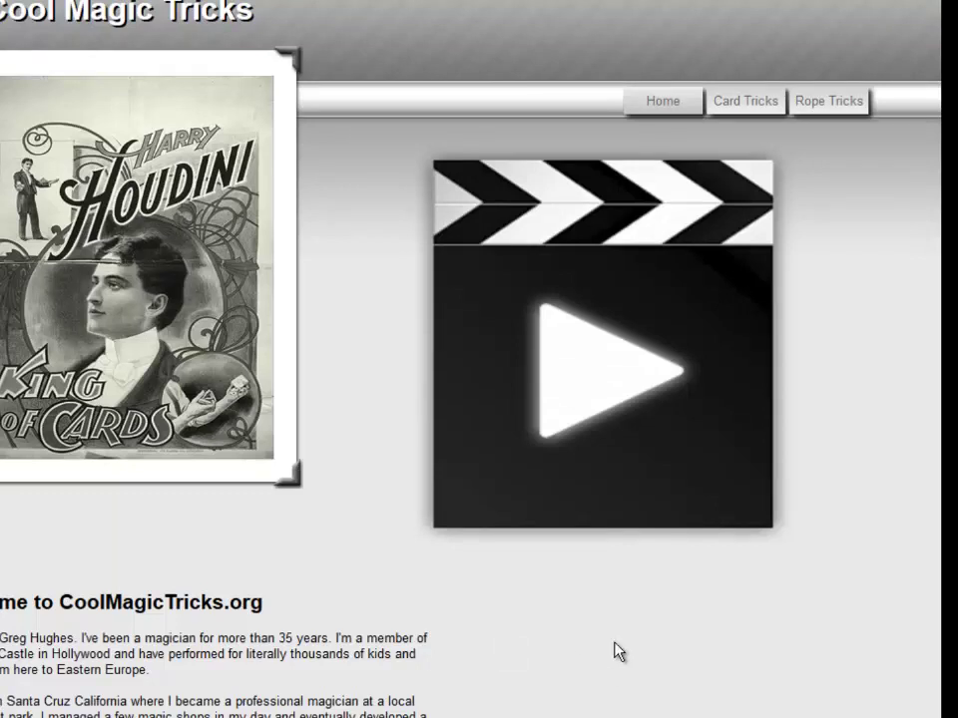
left_click(596, 372)
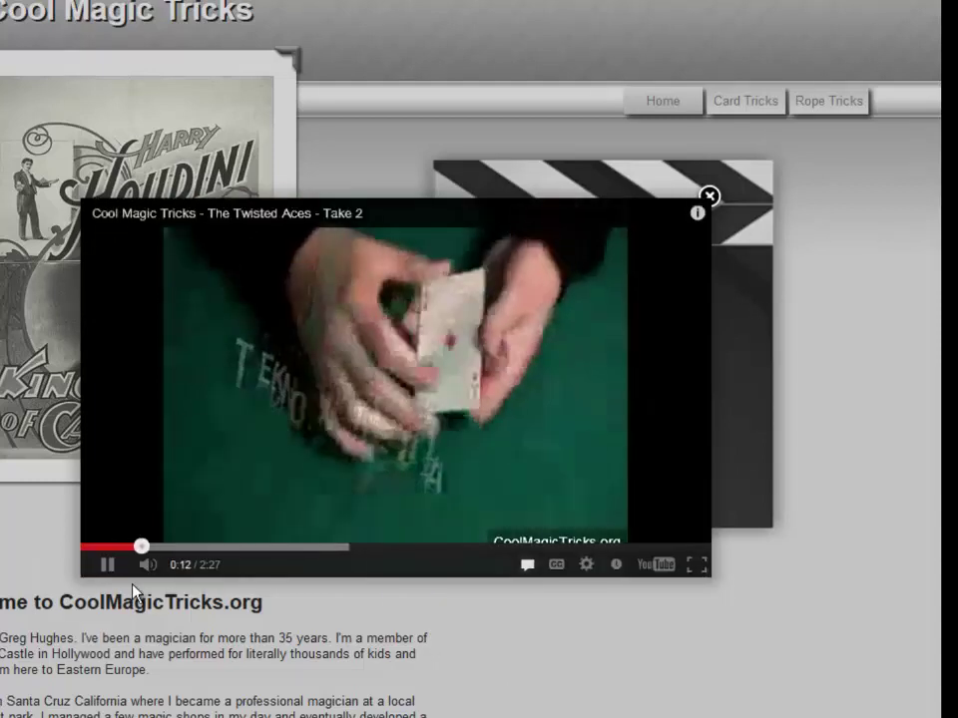
key("space")
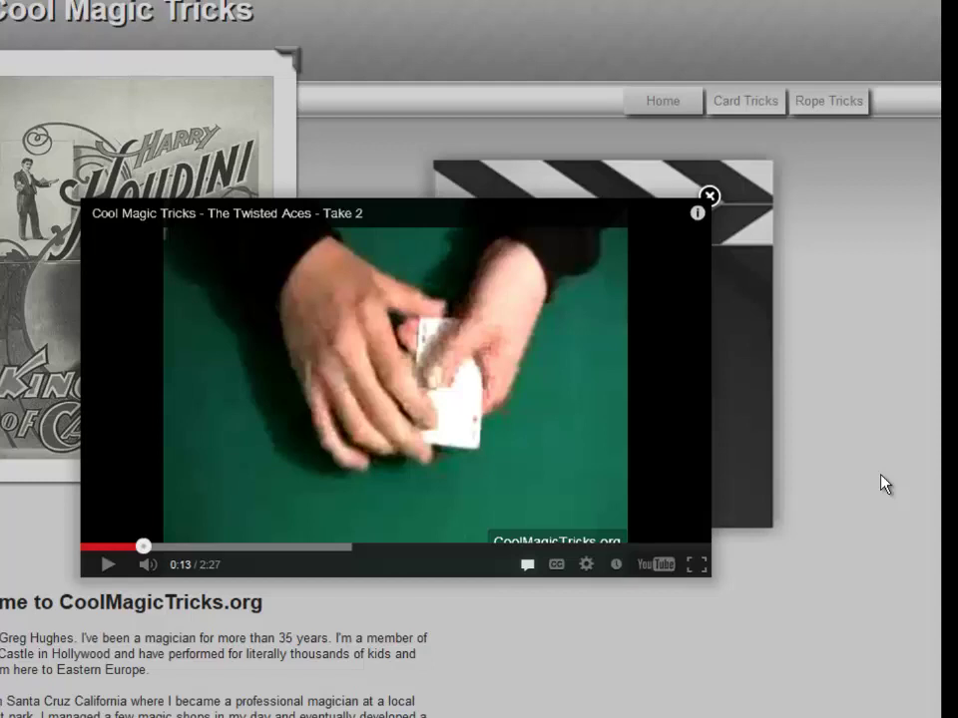
left_click(710, 197)
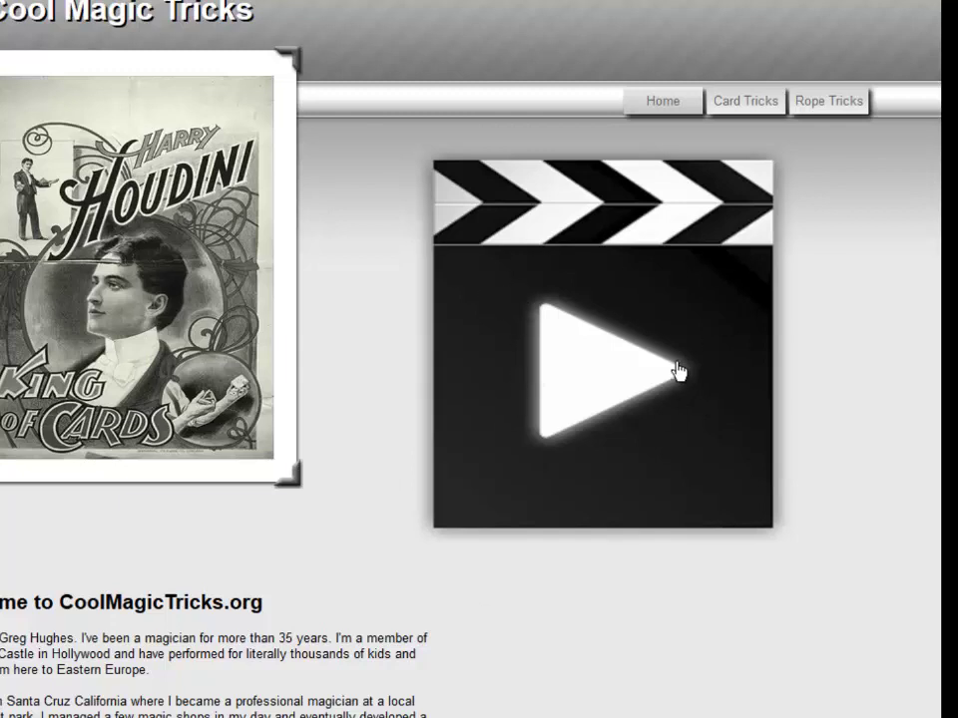
left_click(667, 312)
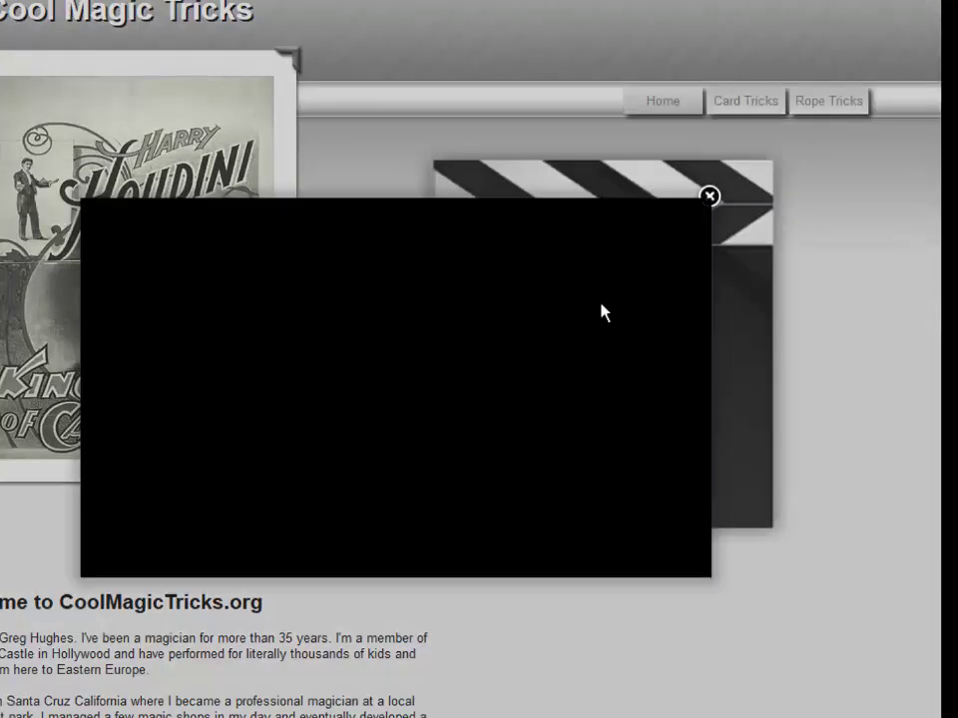
left_click(709, 197)
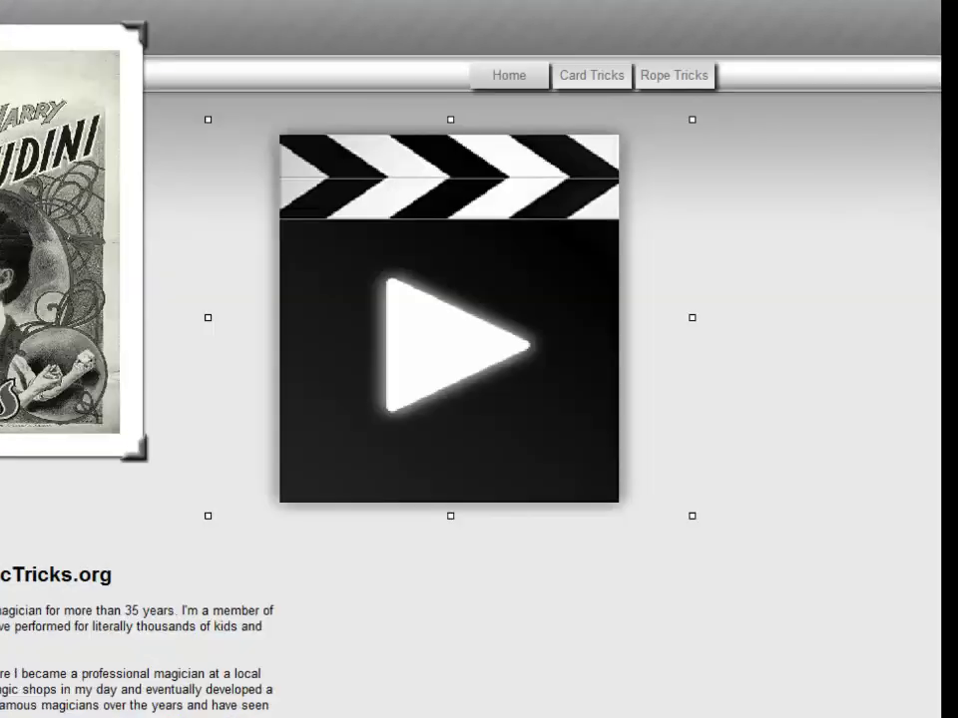
Review the Lightbox and general settings in the YouTube video's properties
double_click(511, 277)
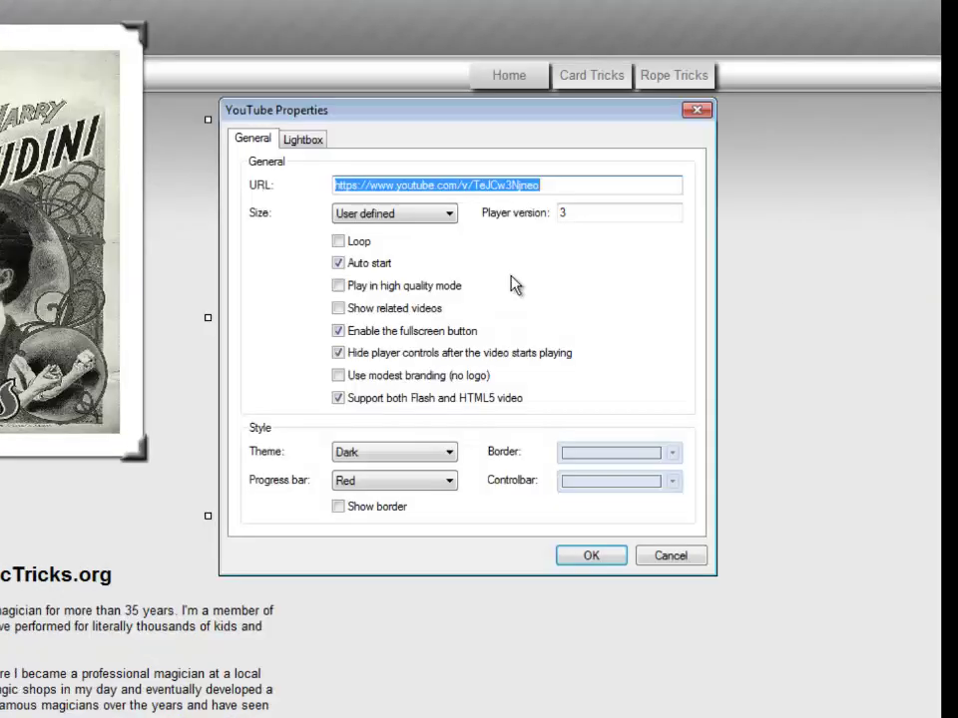
left_click(317, 141)
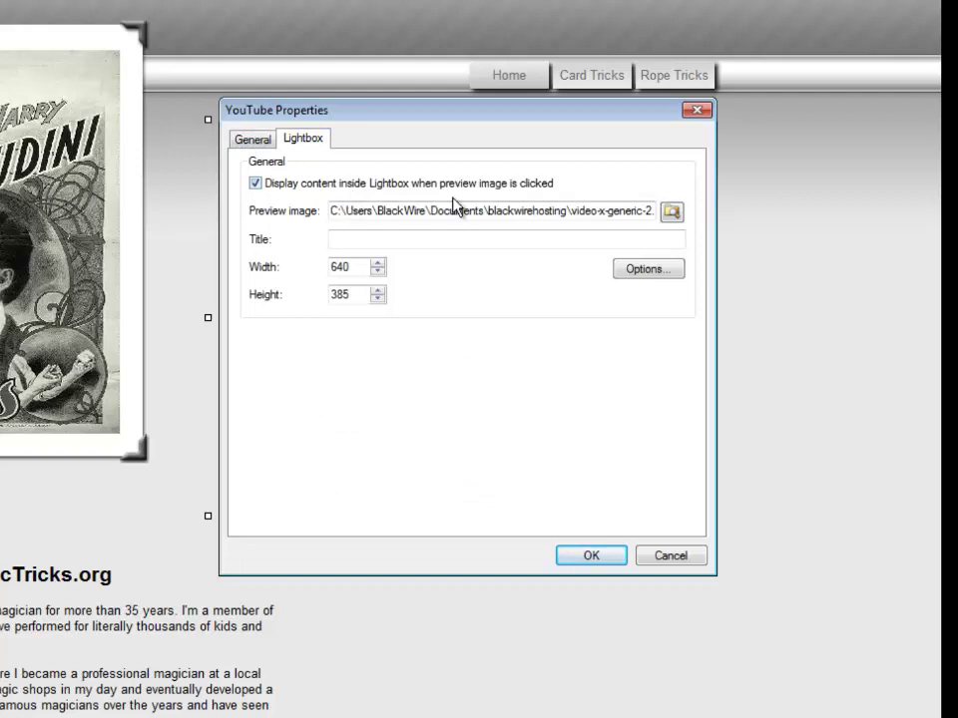
left_click(252, 183)
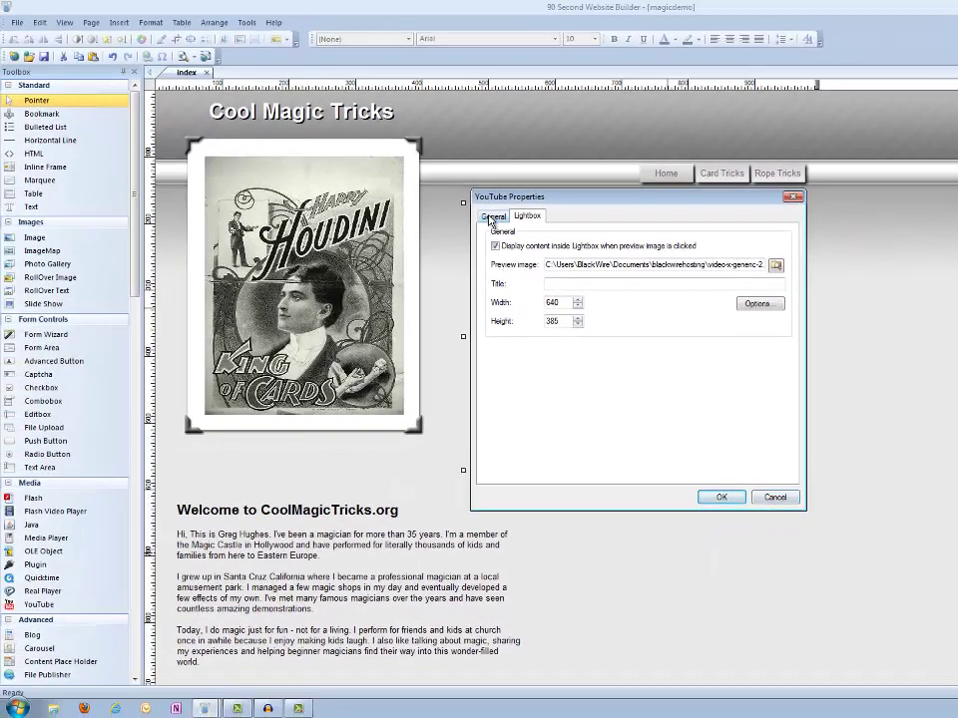
left_click(485, 214)
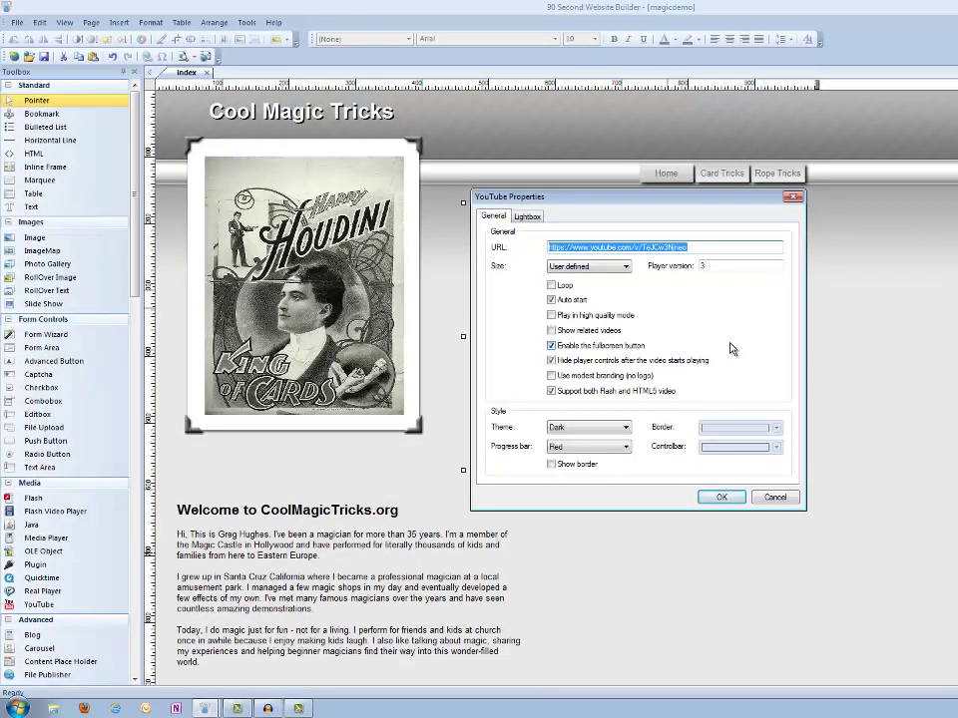